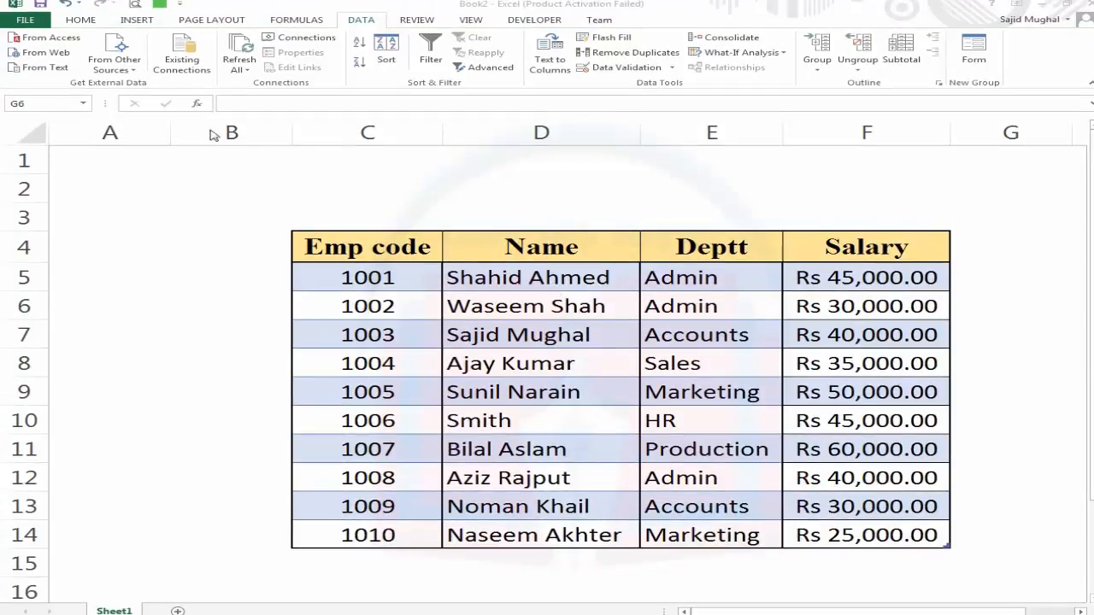
Sort the employee table range by Name in A to Z order.
click(83, 20)
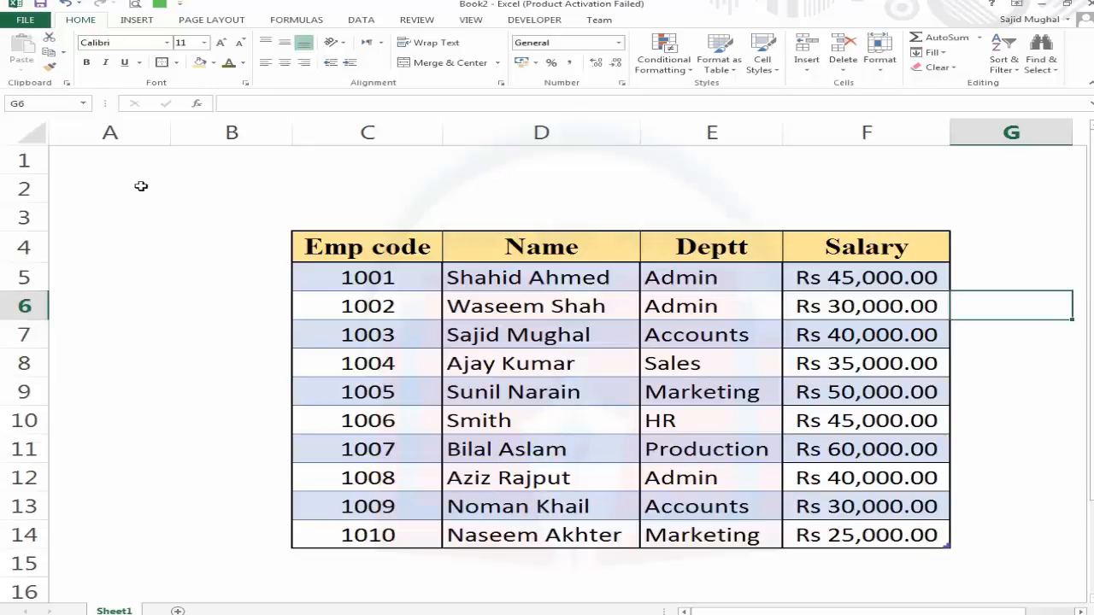
click(430, 237)
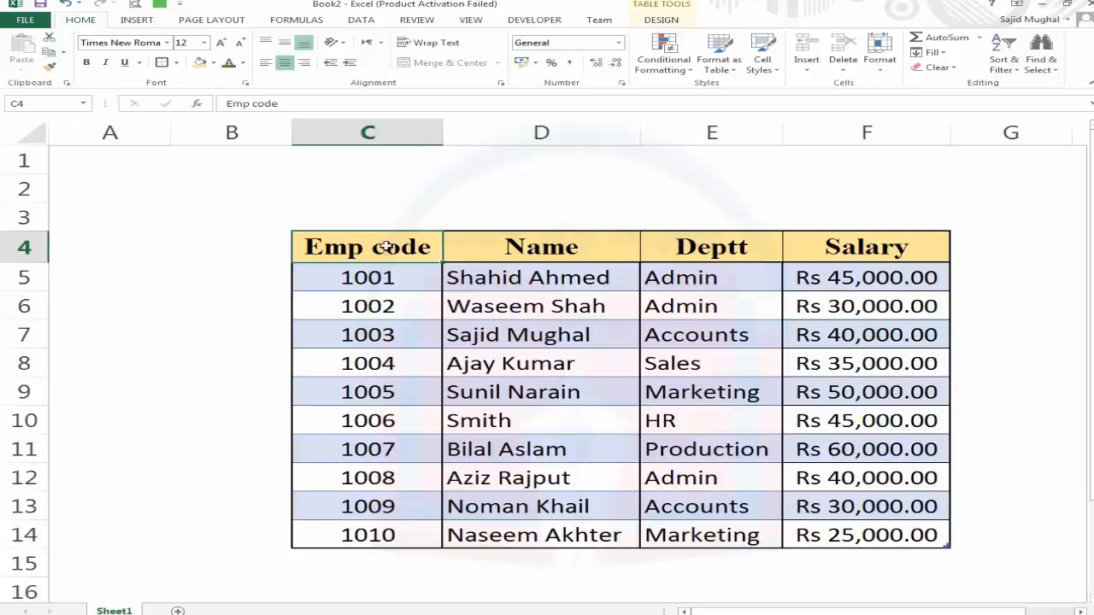
click(546, 244)
click(731, 244)
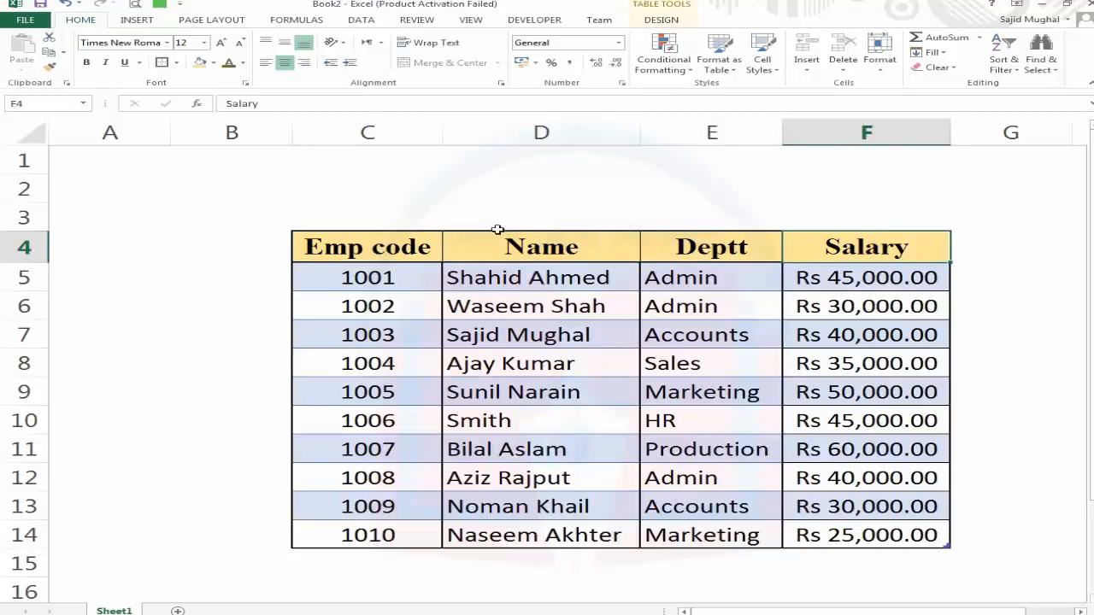
drag(390, 248, 938, 530)
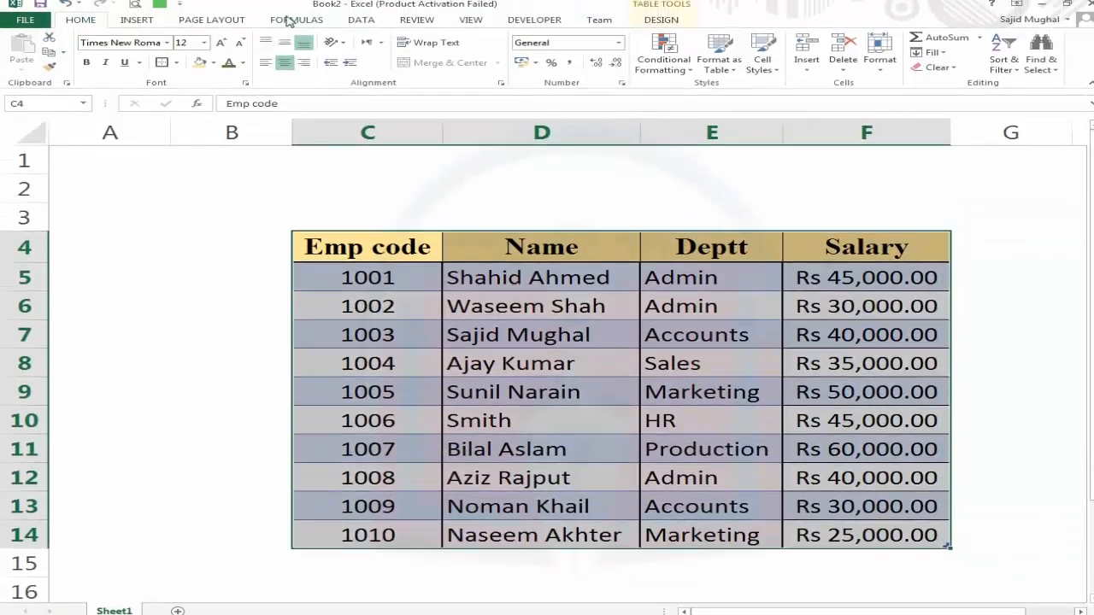
click(361, 20)
click(396, 63)
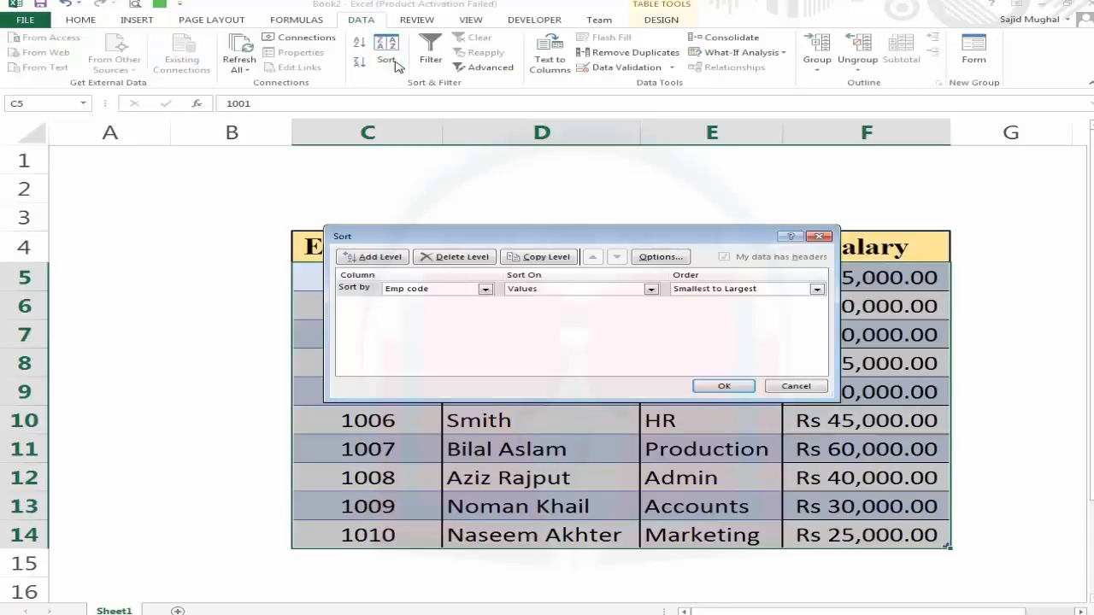
drag(498, 239, 564, 285)
click(550, 320)
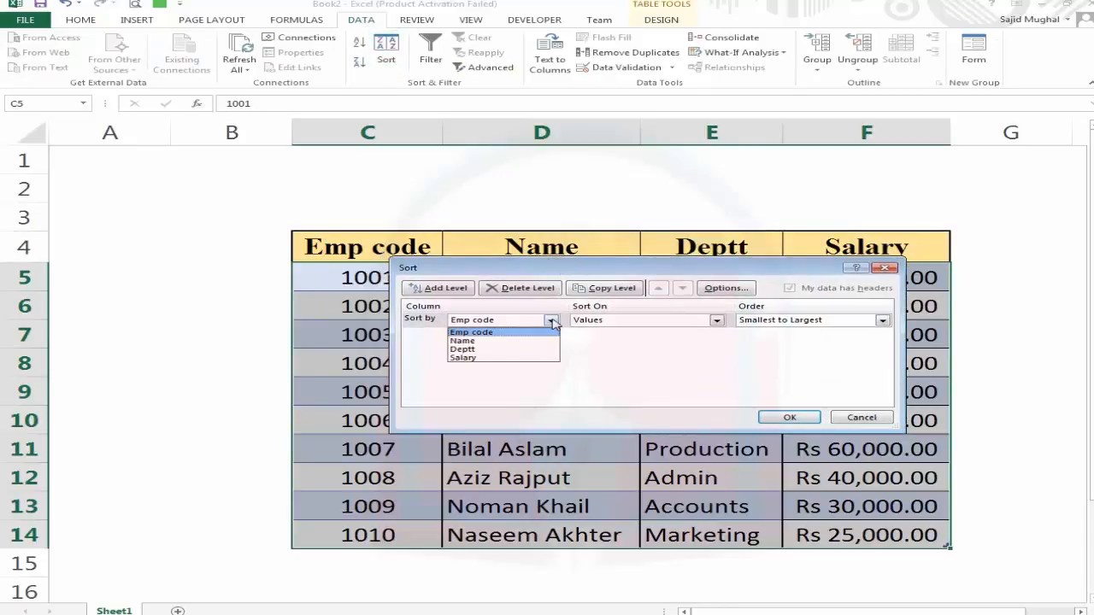
click(510, 342)
click(789, 417)
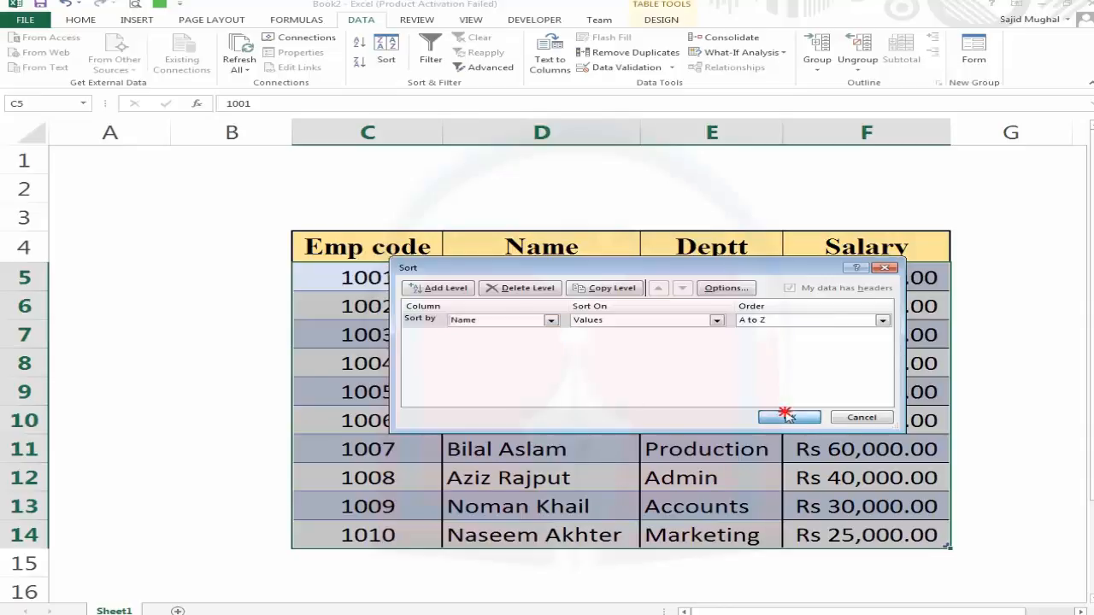
Sort the employee table back by Emp code in ascending order.
click(581, 373)
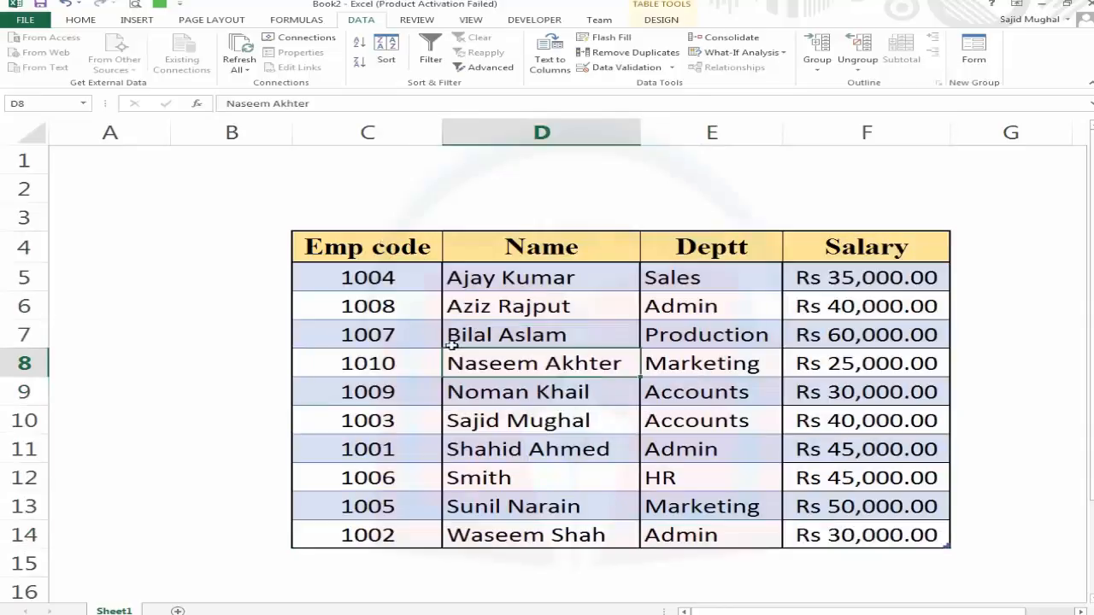
drag(374, 248, 884, 521)
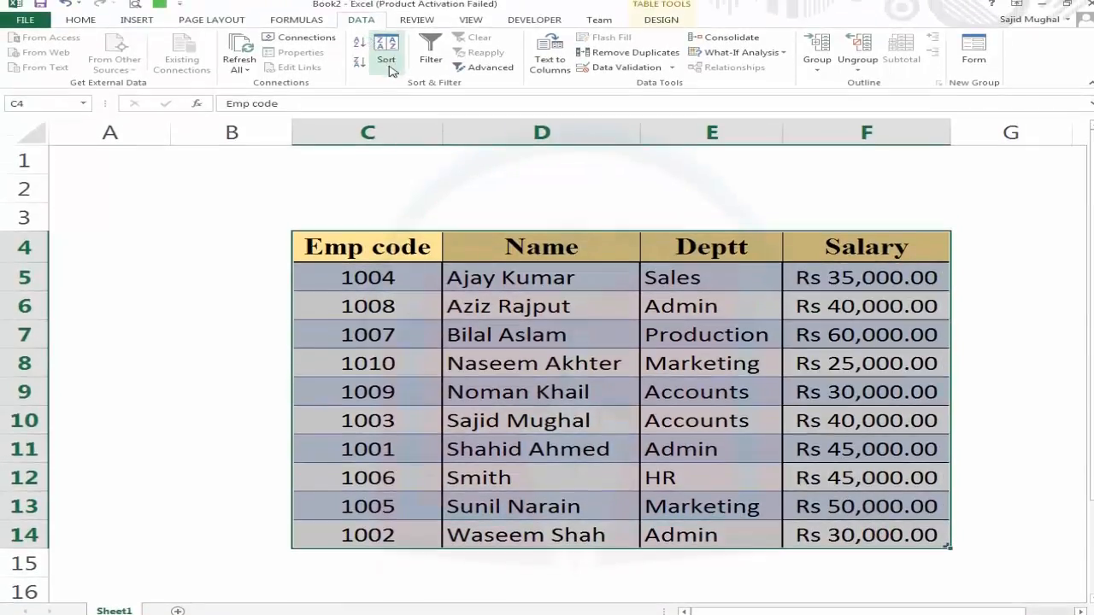
click(391, 69)
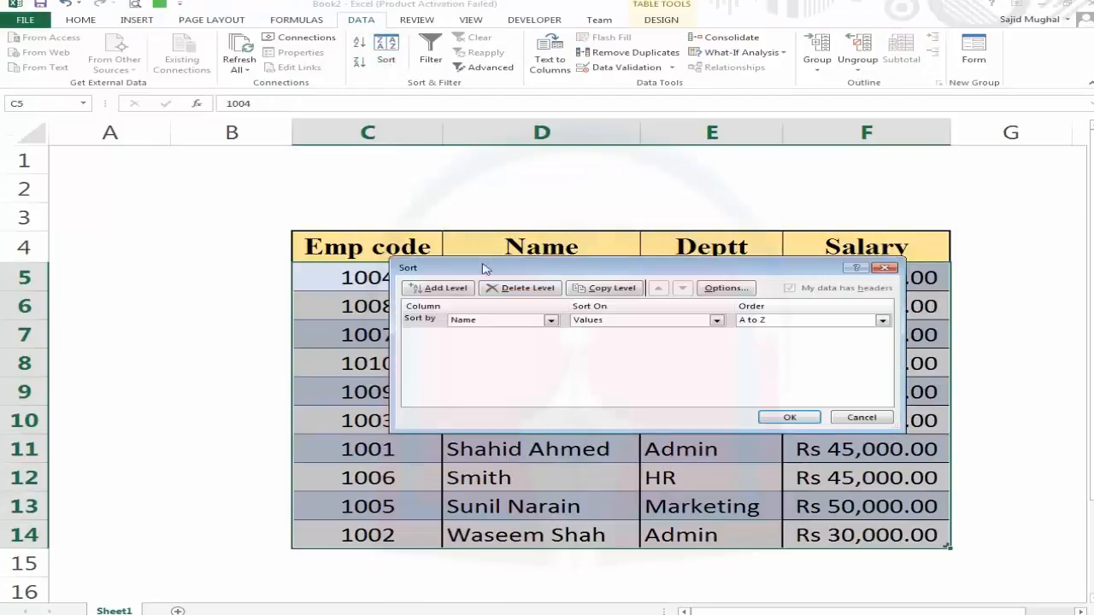
click(550, 321)
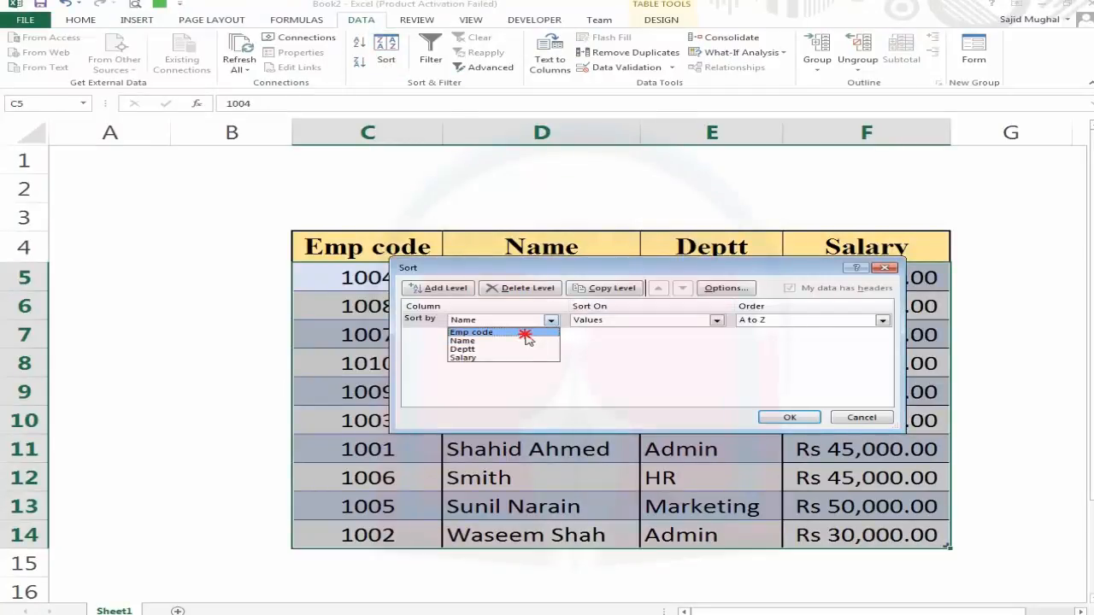
click(512, 332)
click(781, 418)
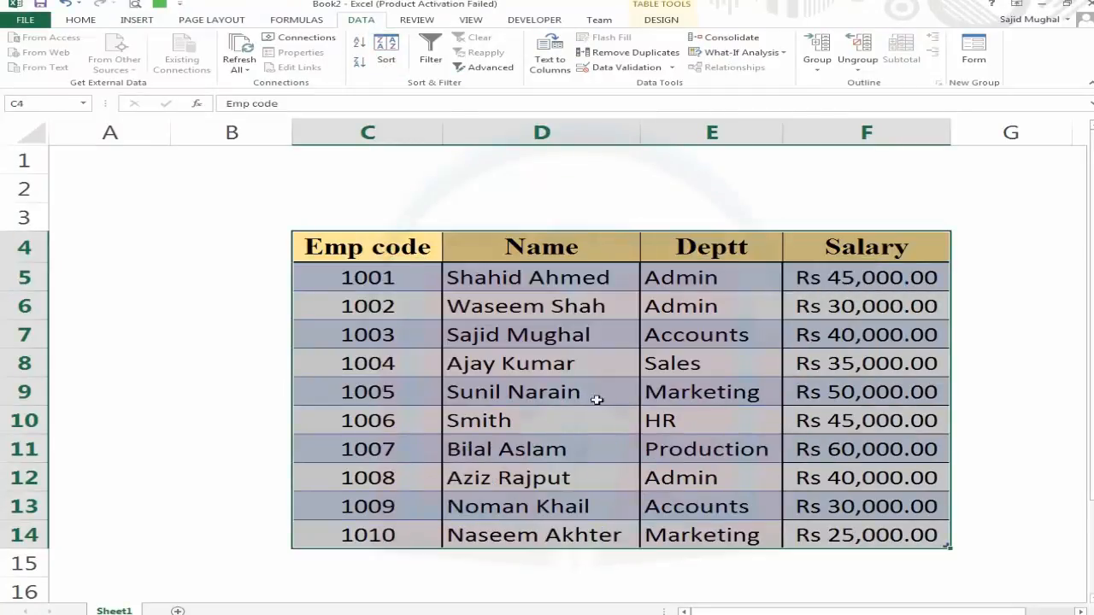
Start recording a macro named sortbycode, stored in This Workbook.
click(535, 309)
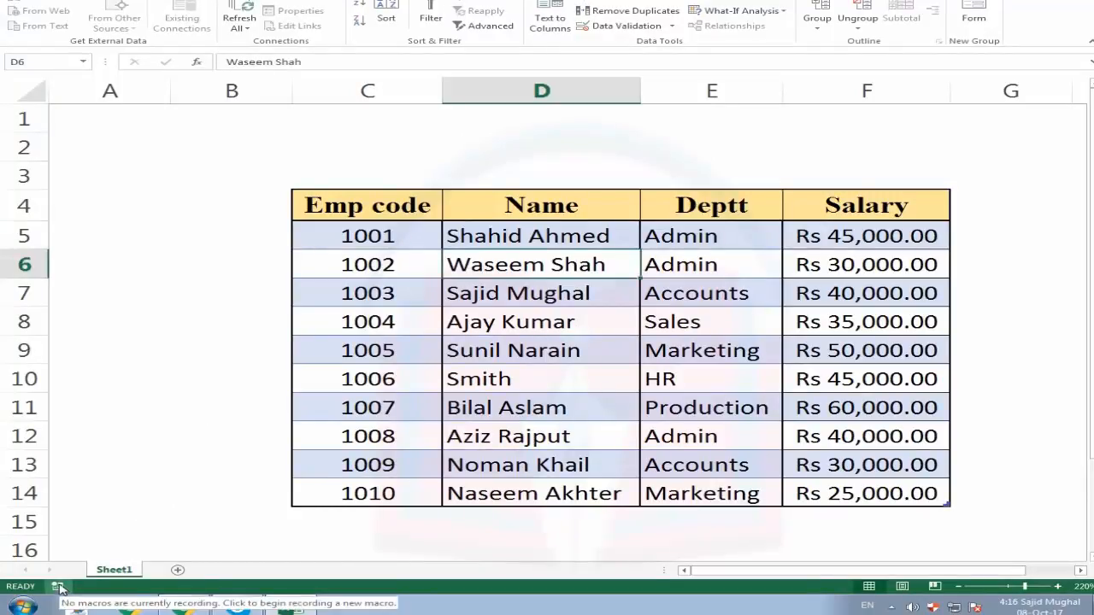
click(235, 300)
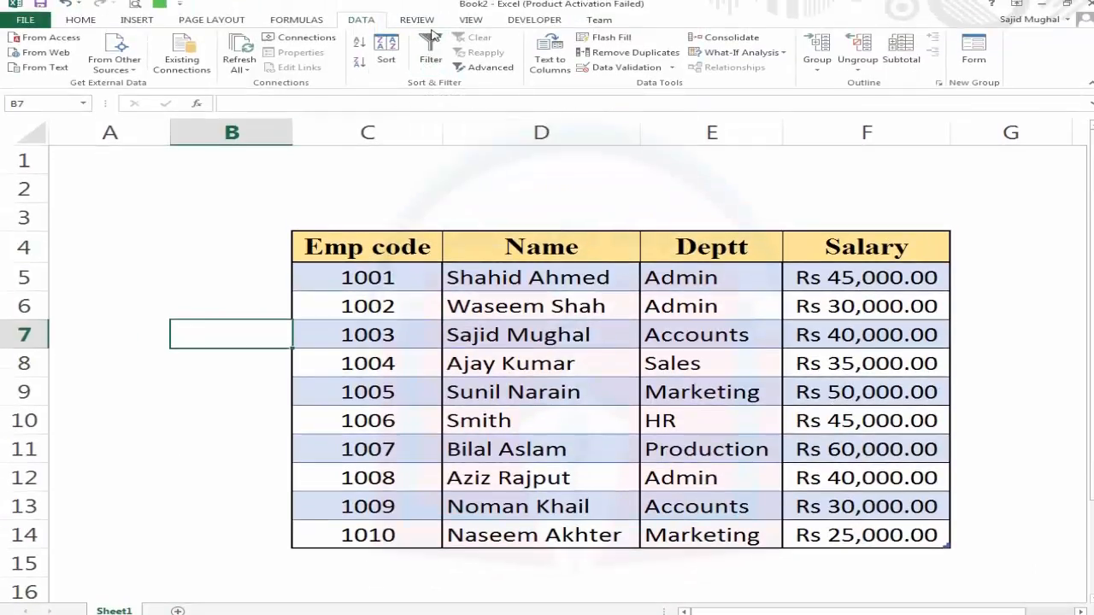
click(527, 21)
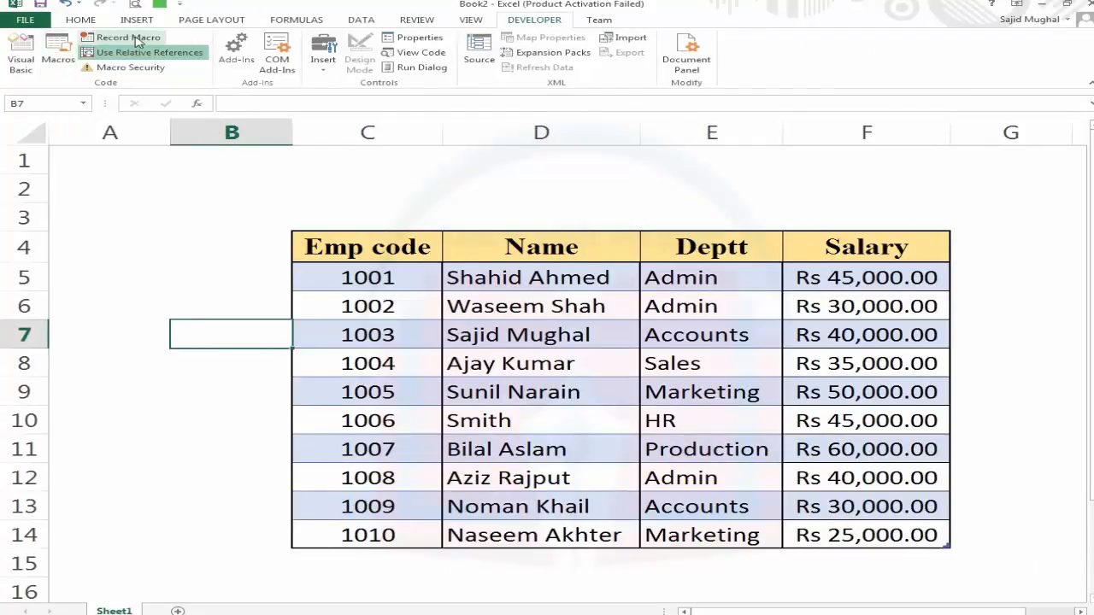
click(469, 20)
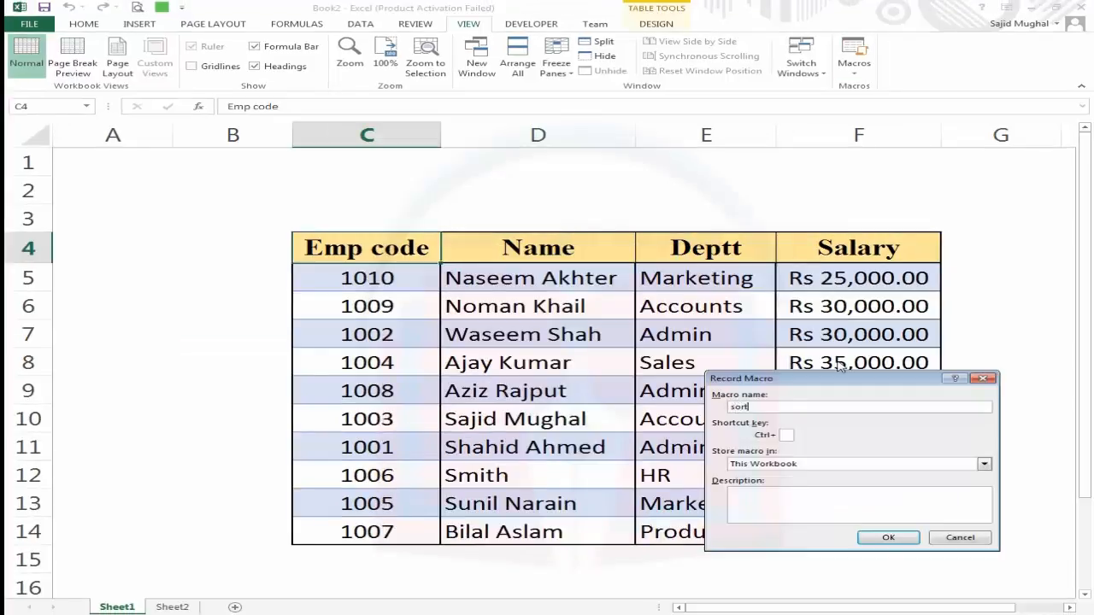
text(bycode)
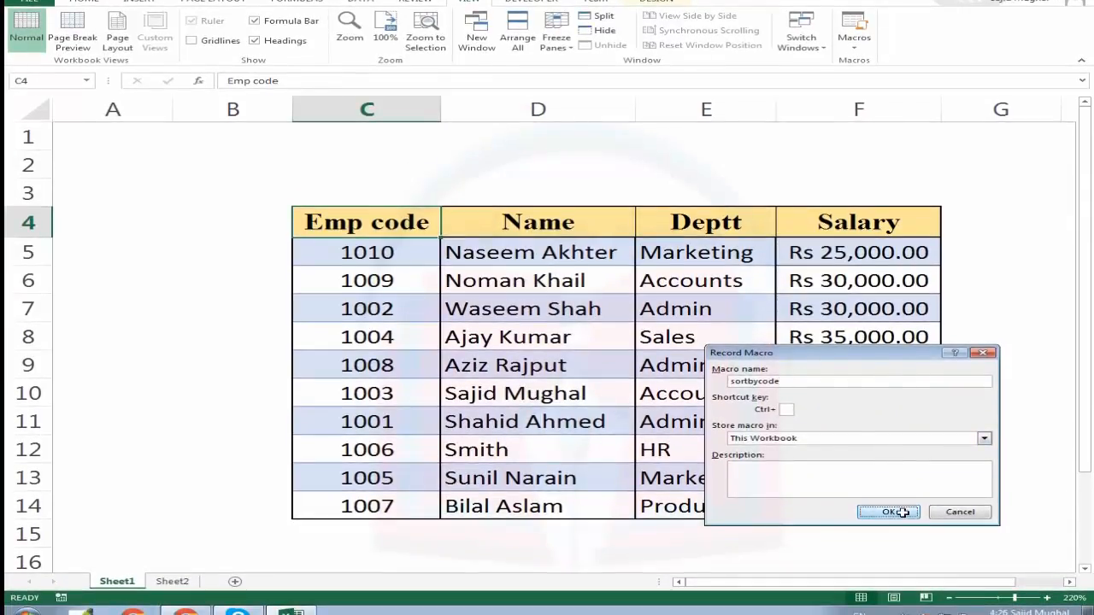
click(889, 512)
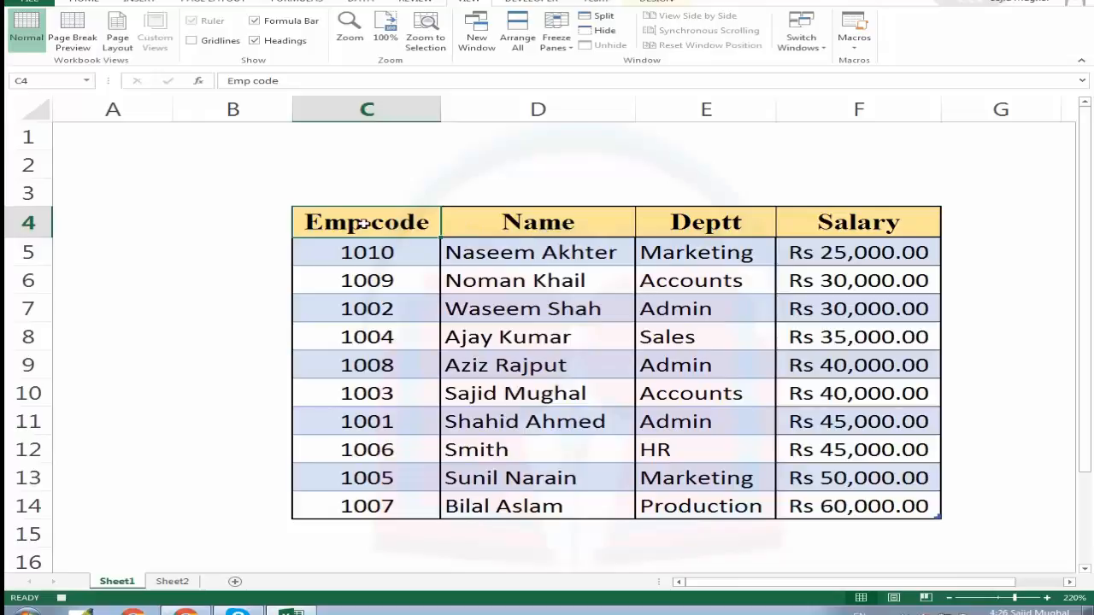
Sort the whole employee table by Emp code in ascending order while recording.
drag(368, 224, 862, 506)
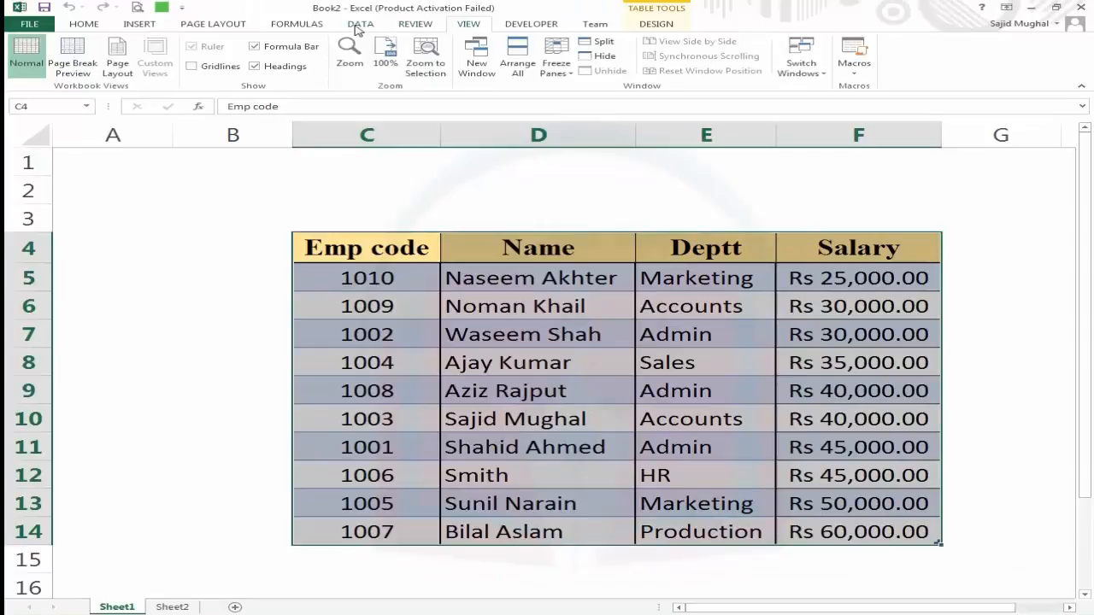
click(358, 25)
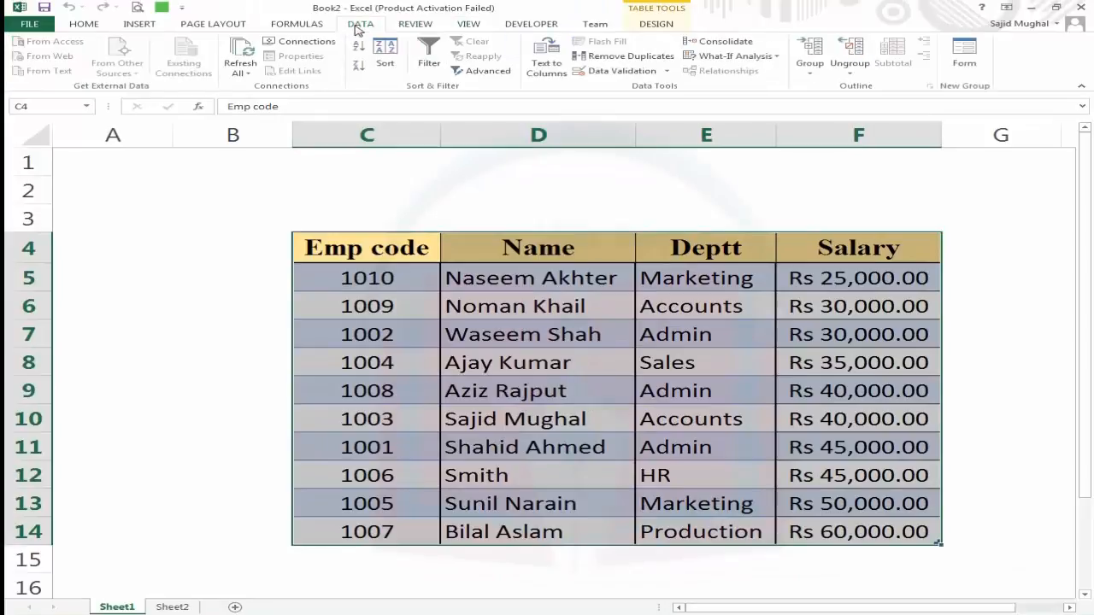
click(388, 71)
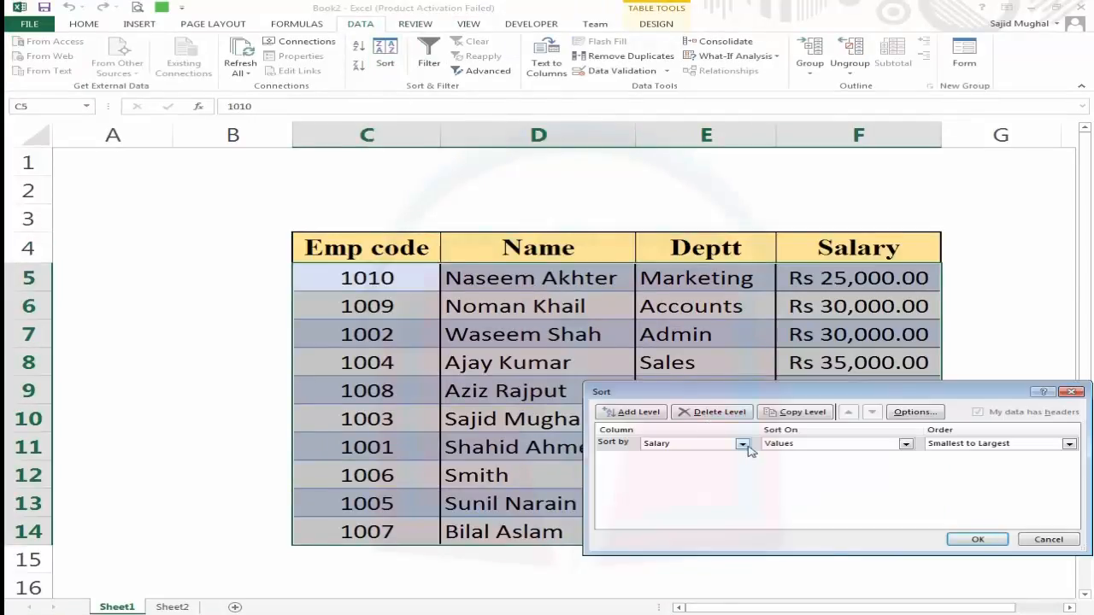
click(742, 444)
click(710, 457)
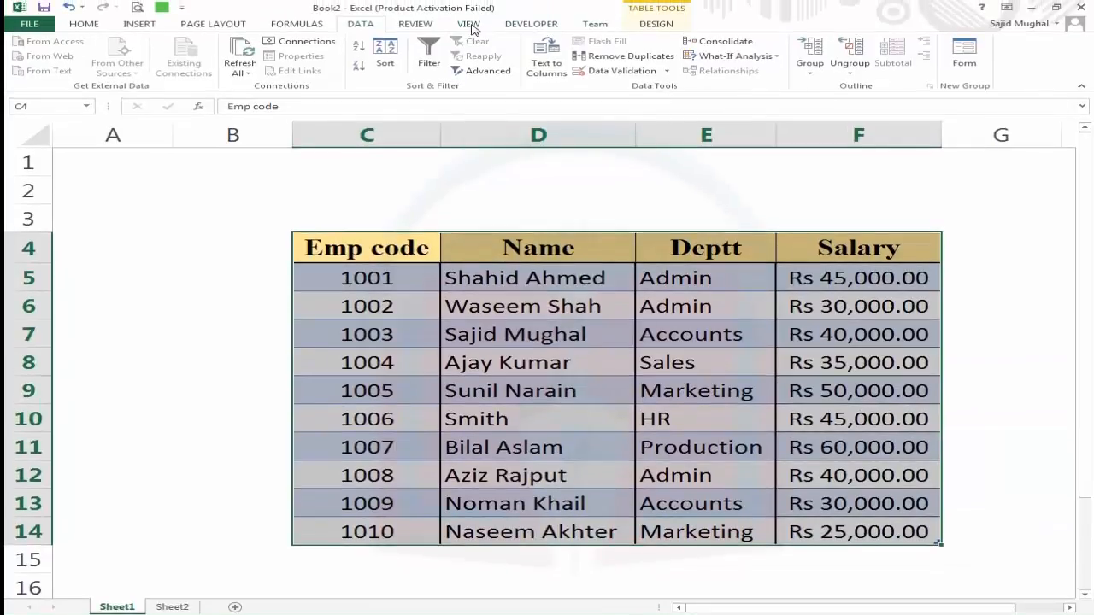
click(470, 25)
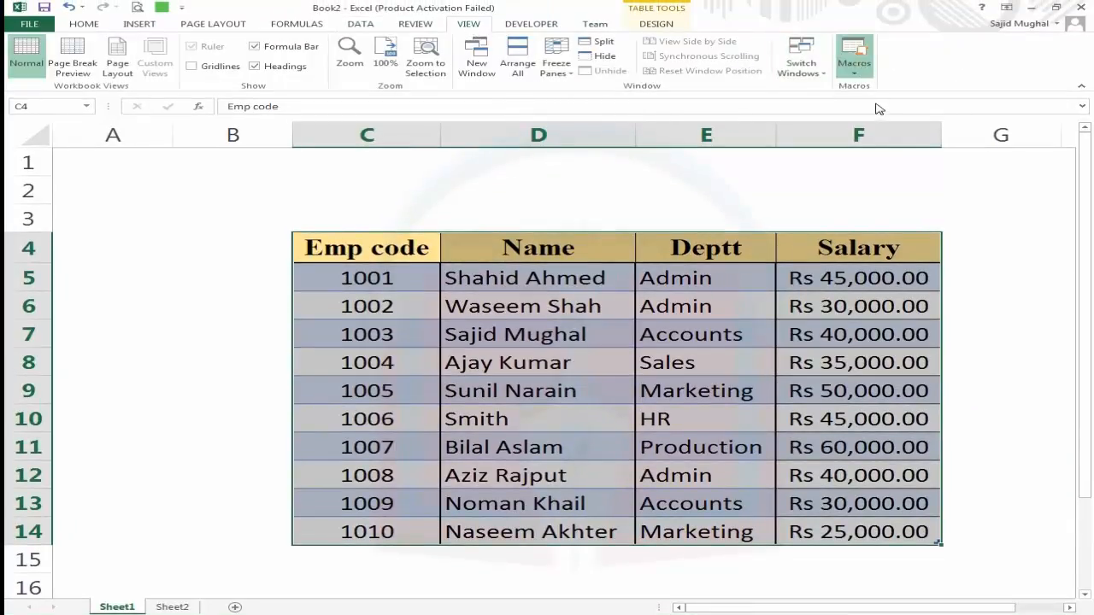
click(658, 211)
click(352, 251)
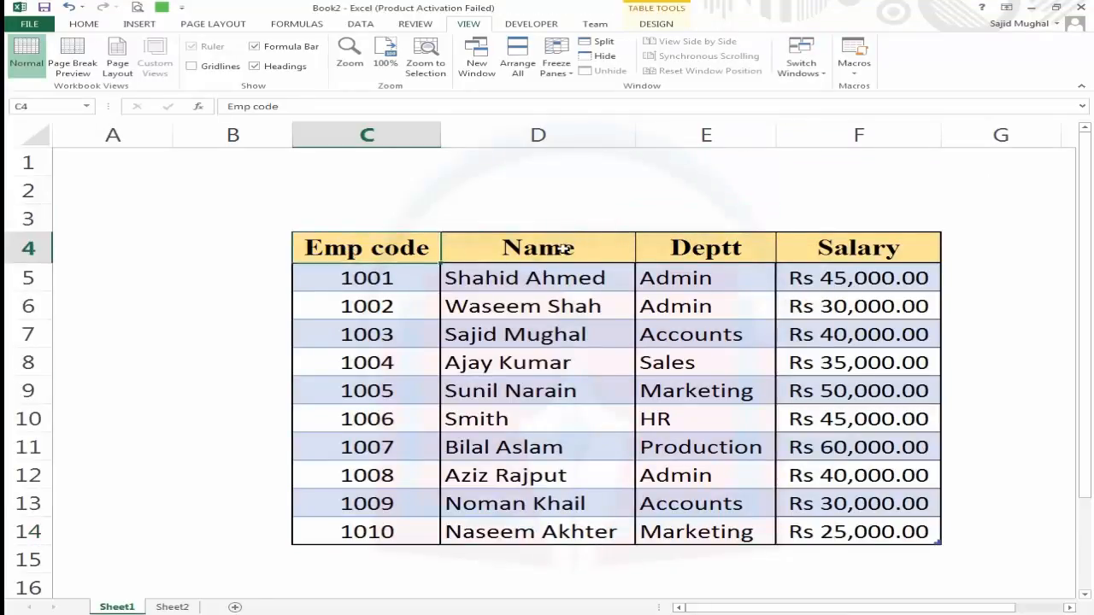
click(446, 257)
drag(376, 258, 835, 528)
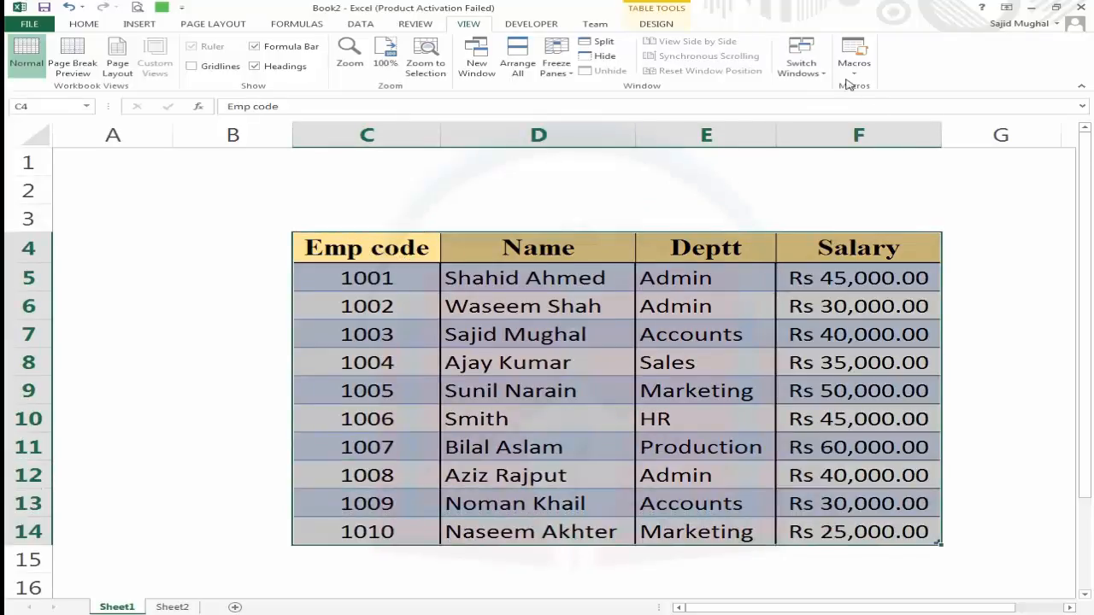
click(390, 252)
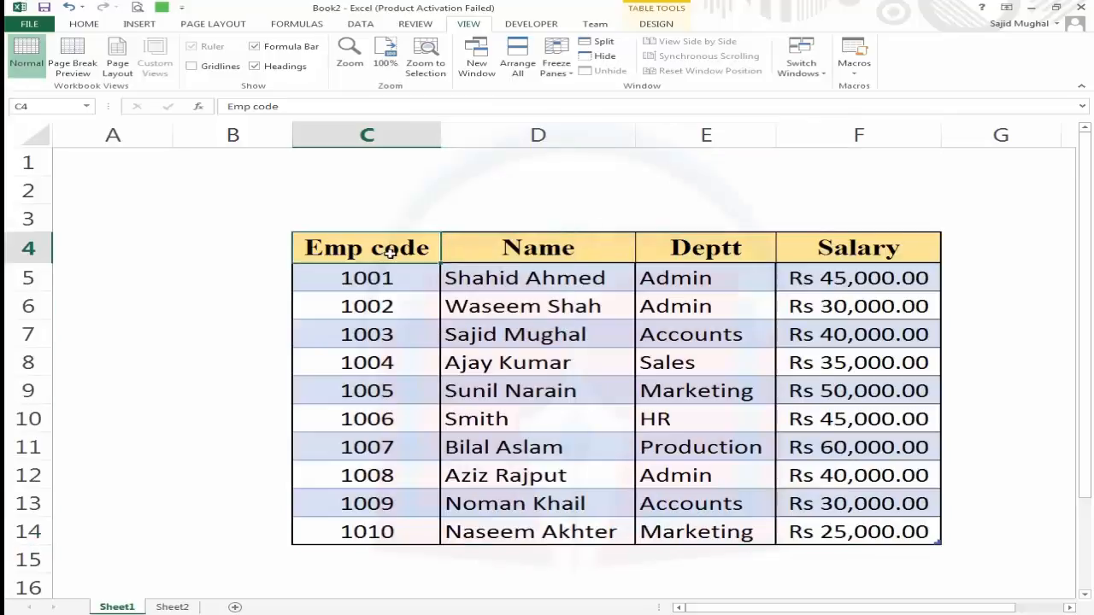
Start recording another macro in This Workbook, replacing the default macro name with a new one.
click(854, 60)
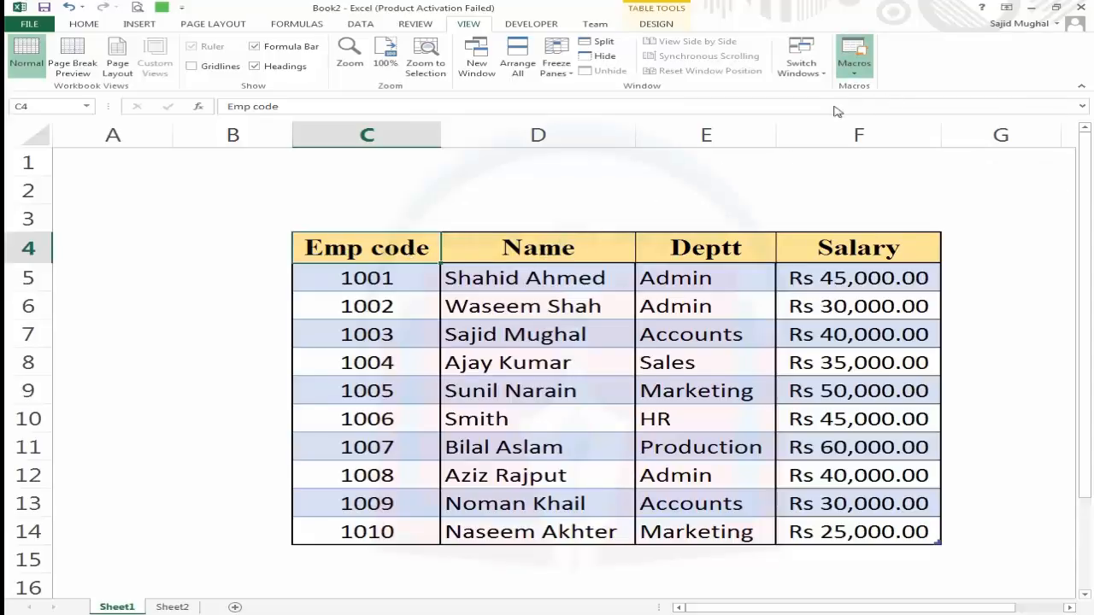
click(882, 109)
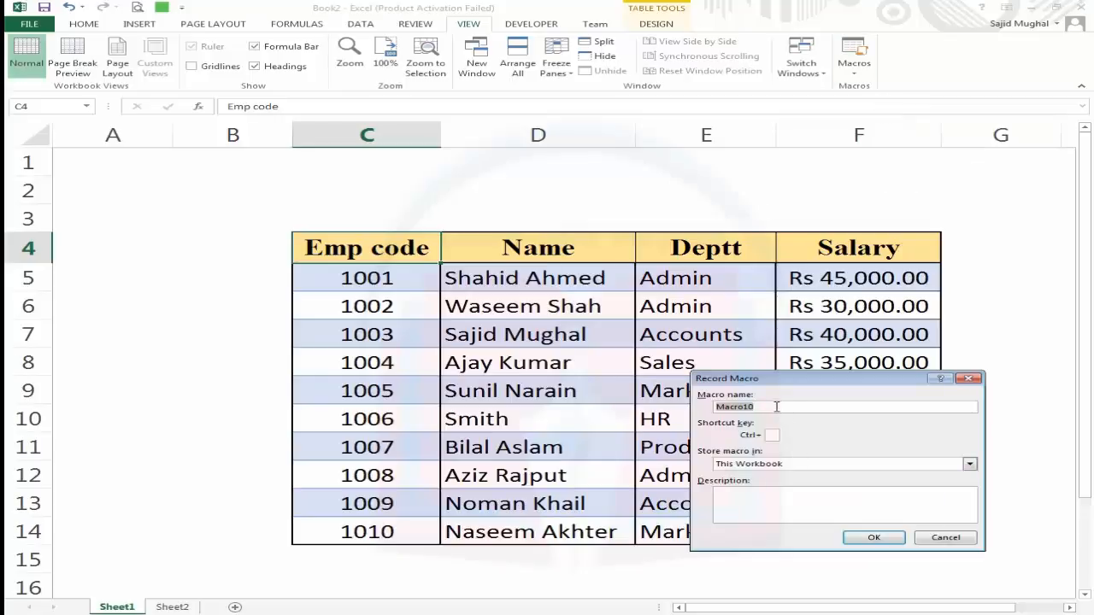
text(sortbyname)
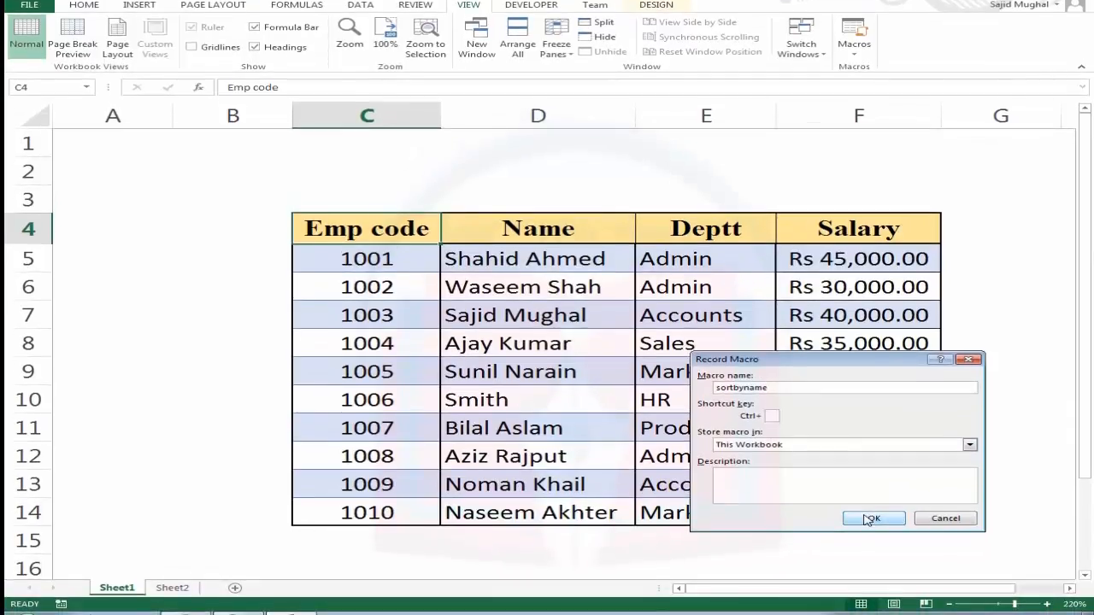
click(874, 537)
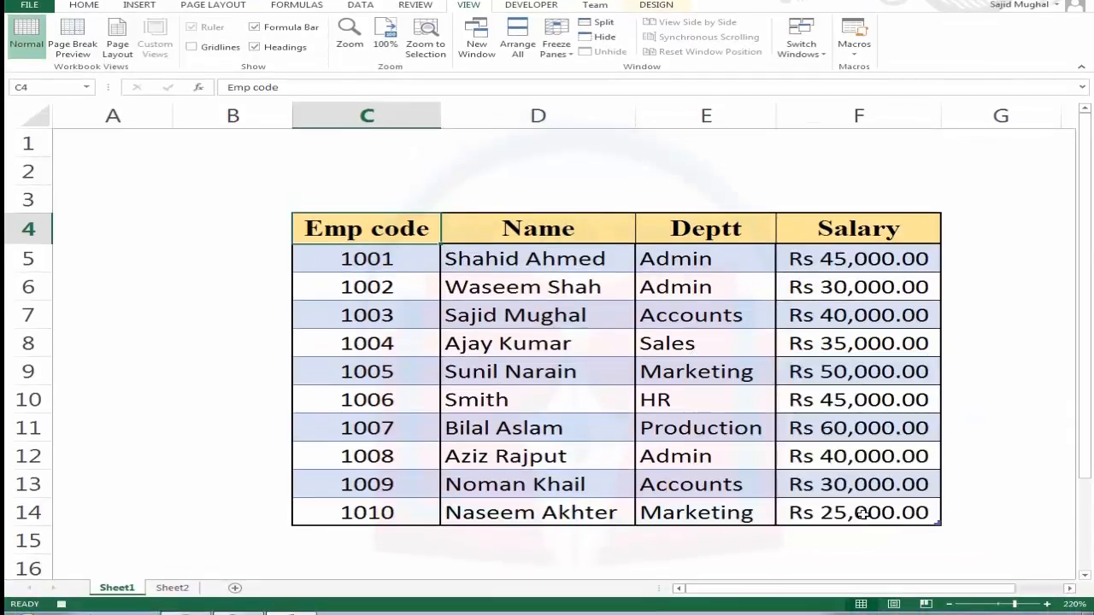
Sort the whole employee table by Name in A to Z order while recording.
drag(376, 232, 856, 500)
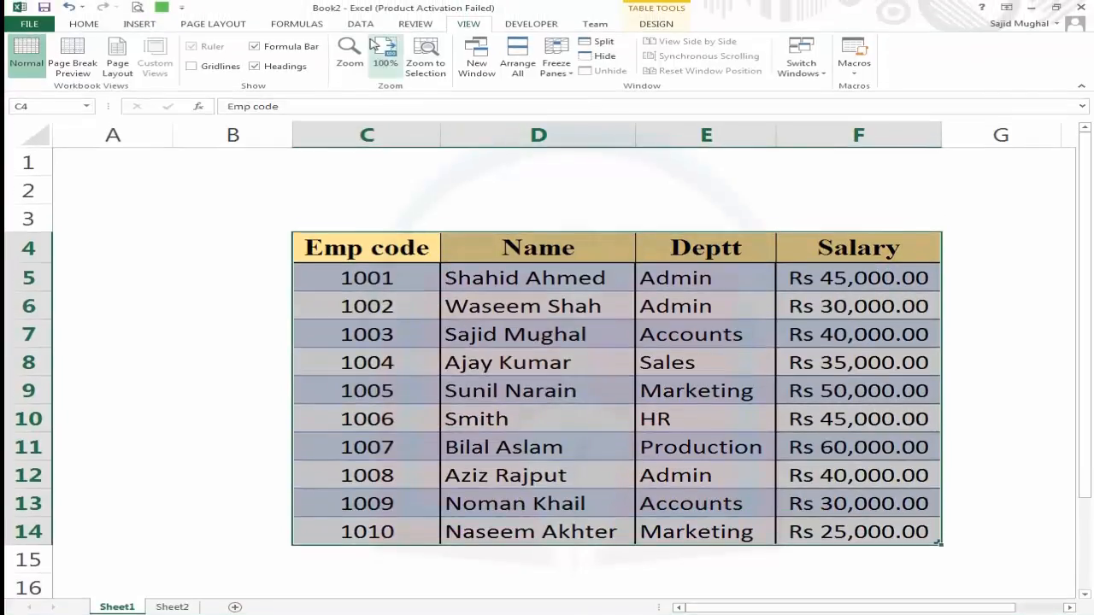
click(360, 6)
click(391, 65)
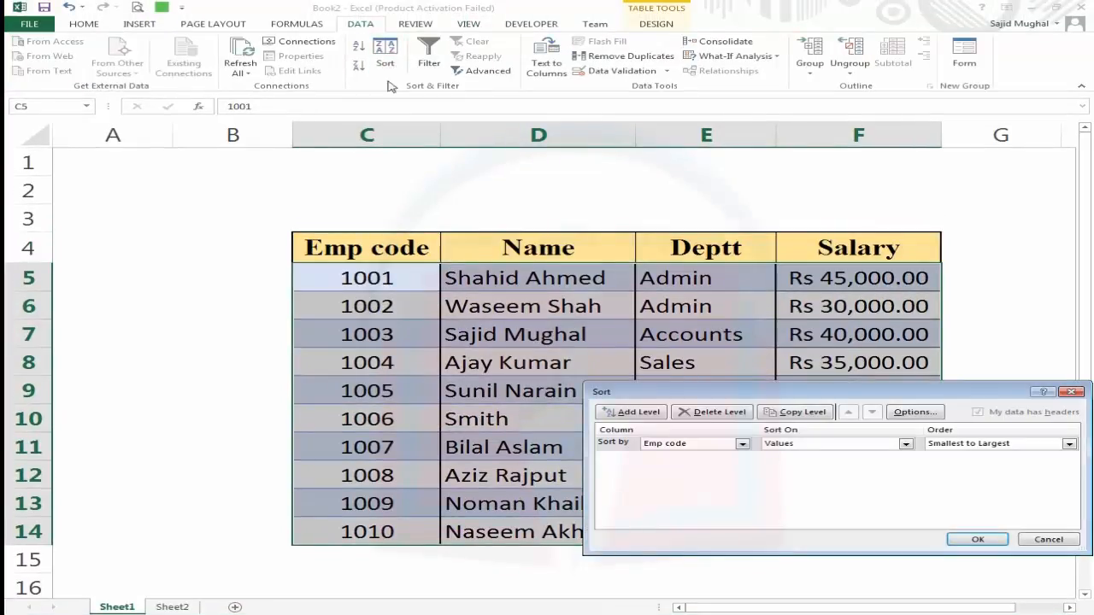
click(742, 443)
click(666, 464)
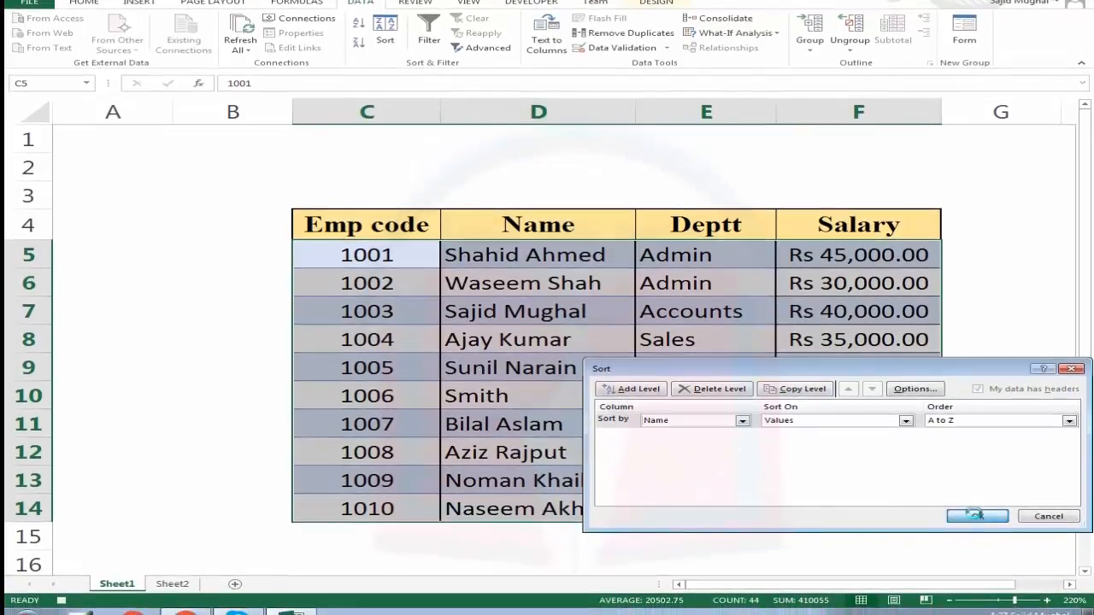
click(977, 524)
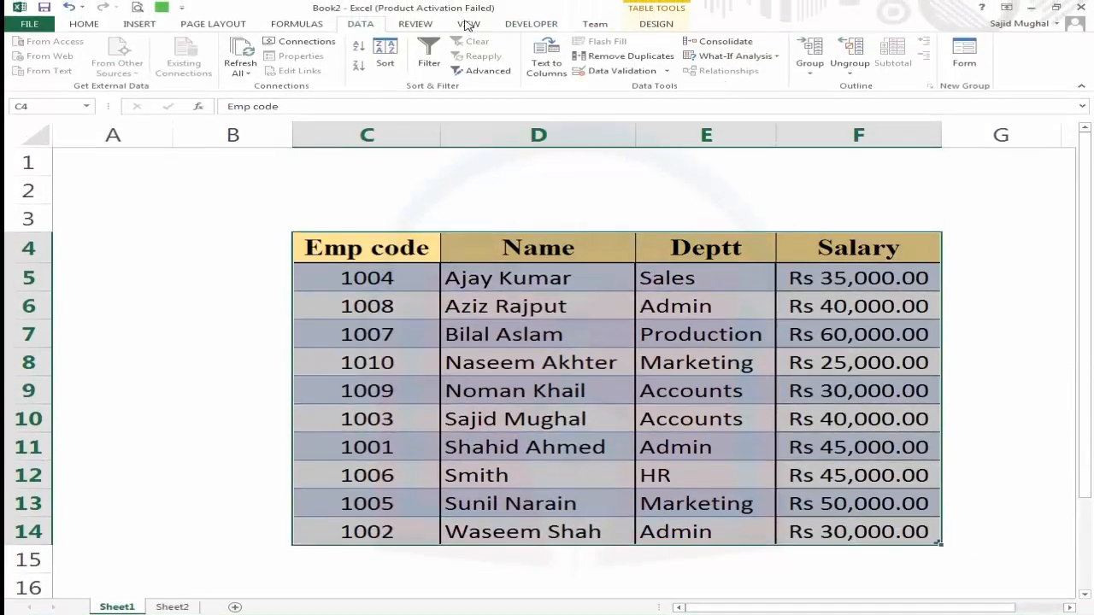
click(468, 1)
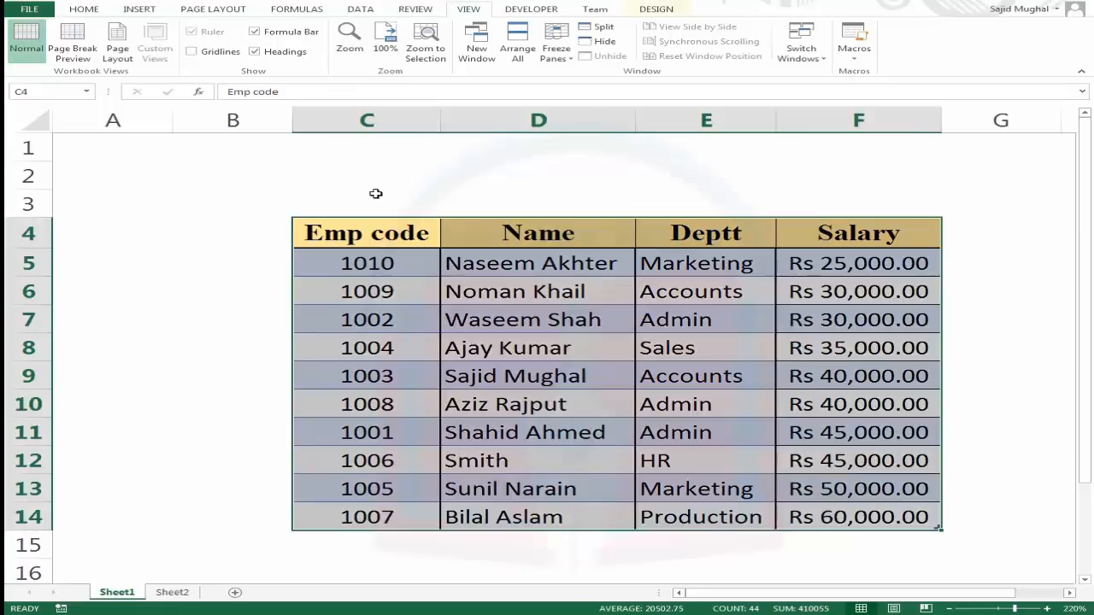
click(381, 200)
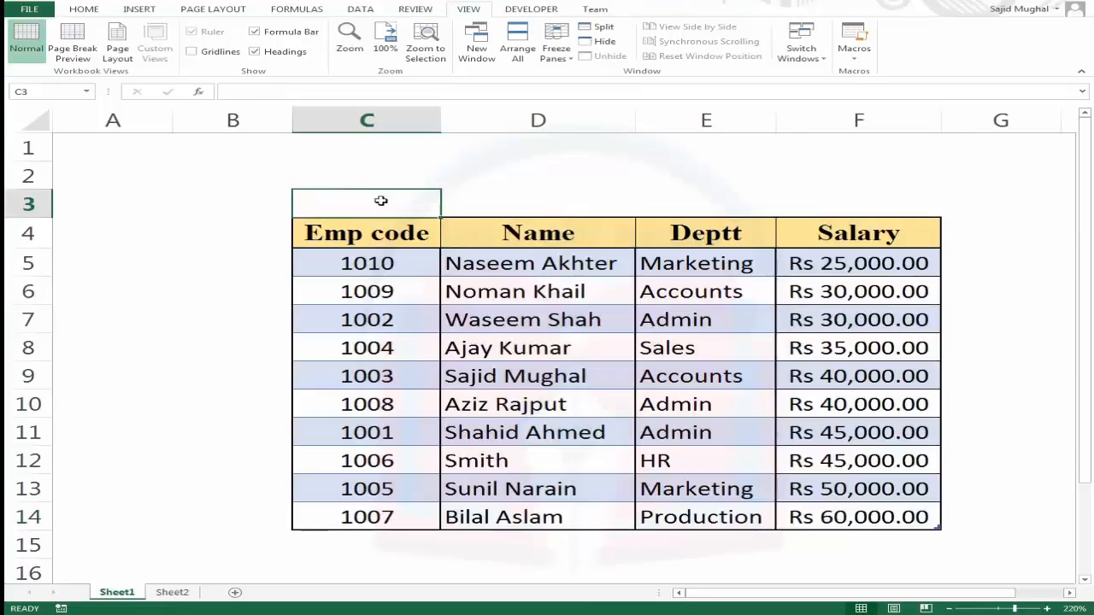
click(497, 202)
click(749, 202)
click(872, 200)
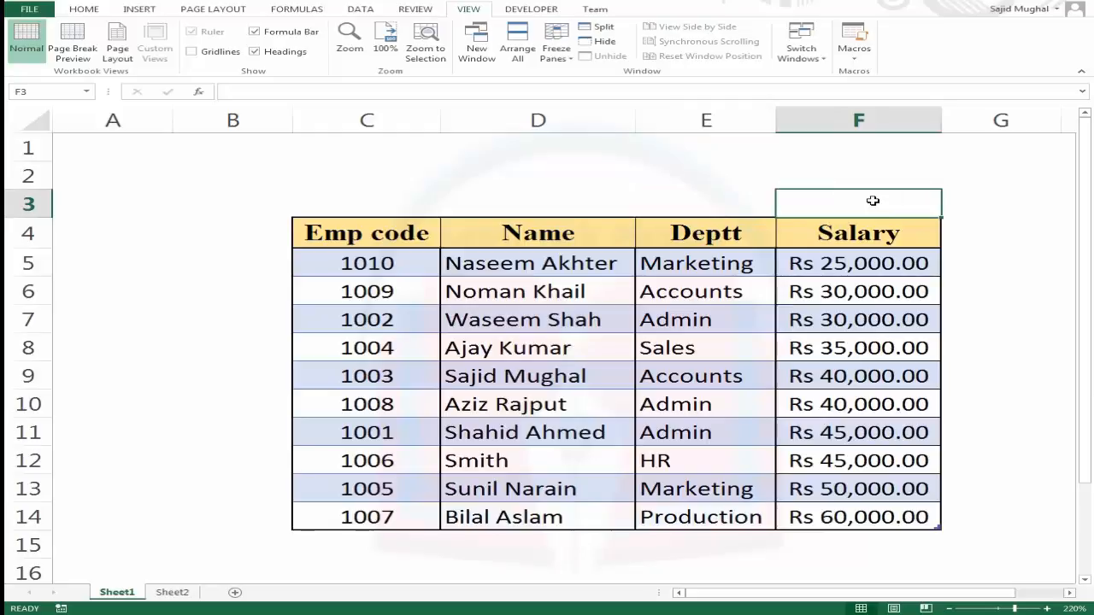
click(376, 200)
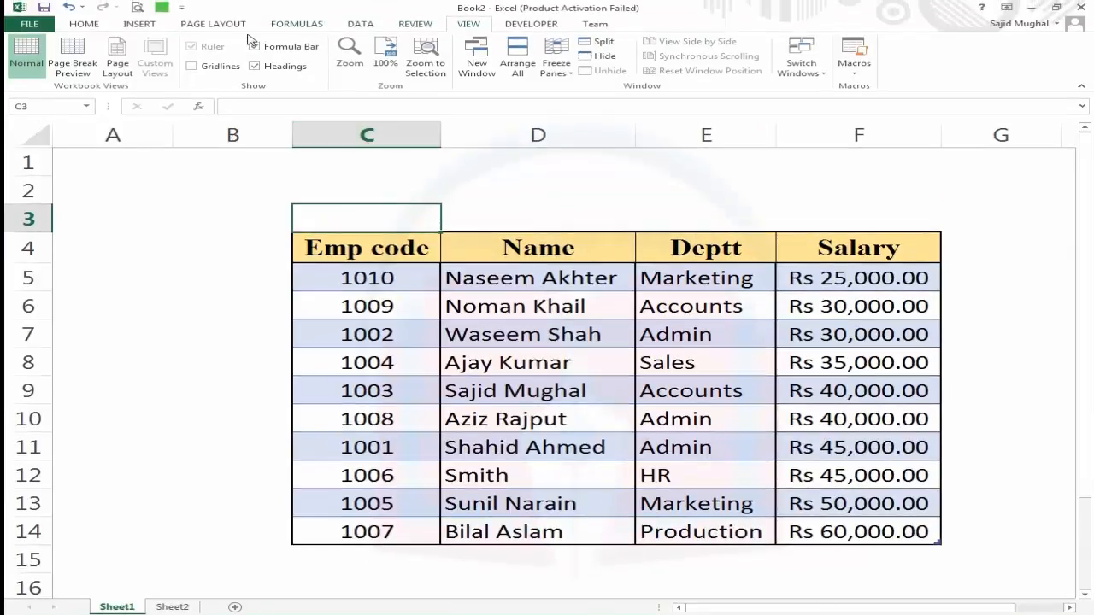
click(154, 26)
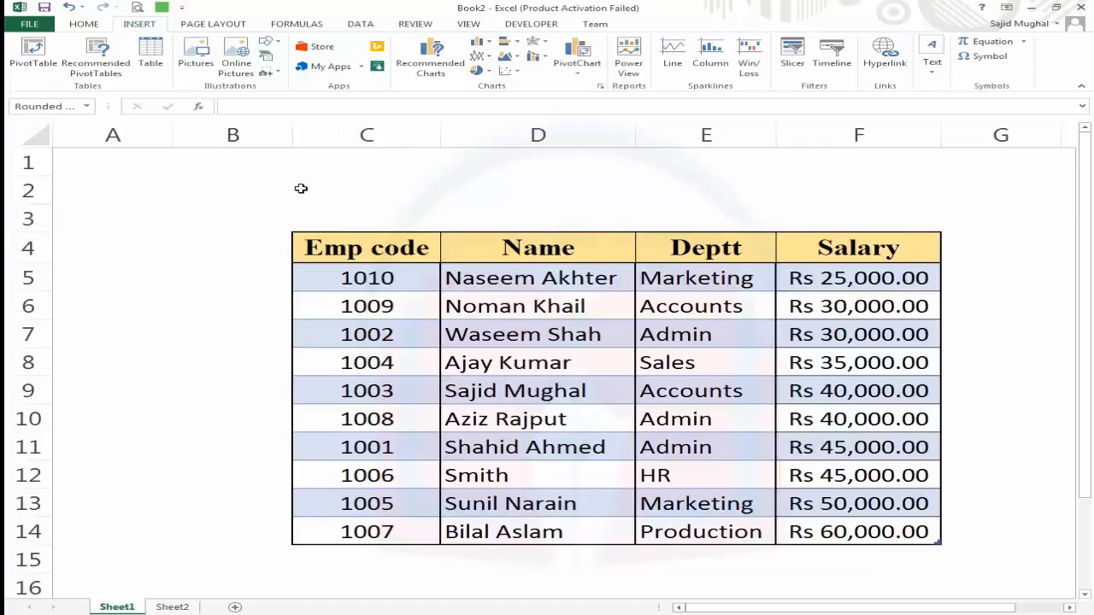
click(357, 191)
drag(537, 327, 450, 247)
drag(409, 216, 366, 190)
key(Escape)
key(Delete)
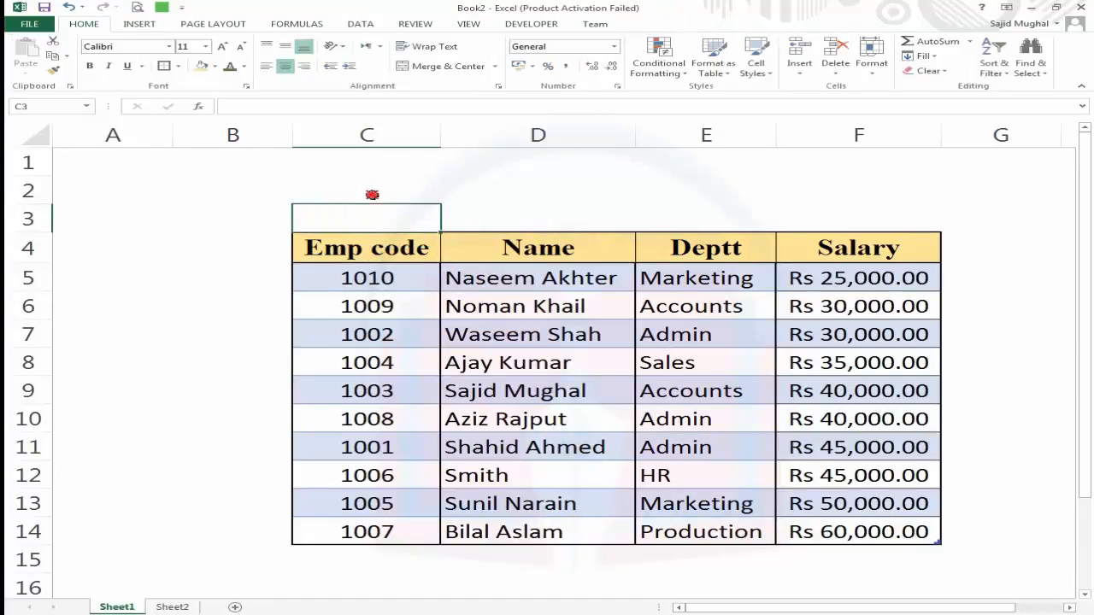
Insert a form button above the Emp code column and assign the sortbycode macro to it.
click(373, 195)
click(533, 23)
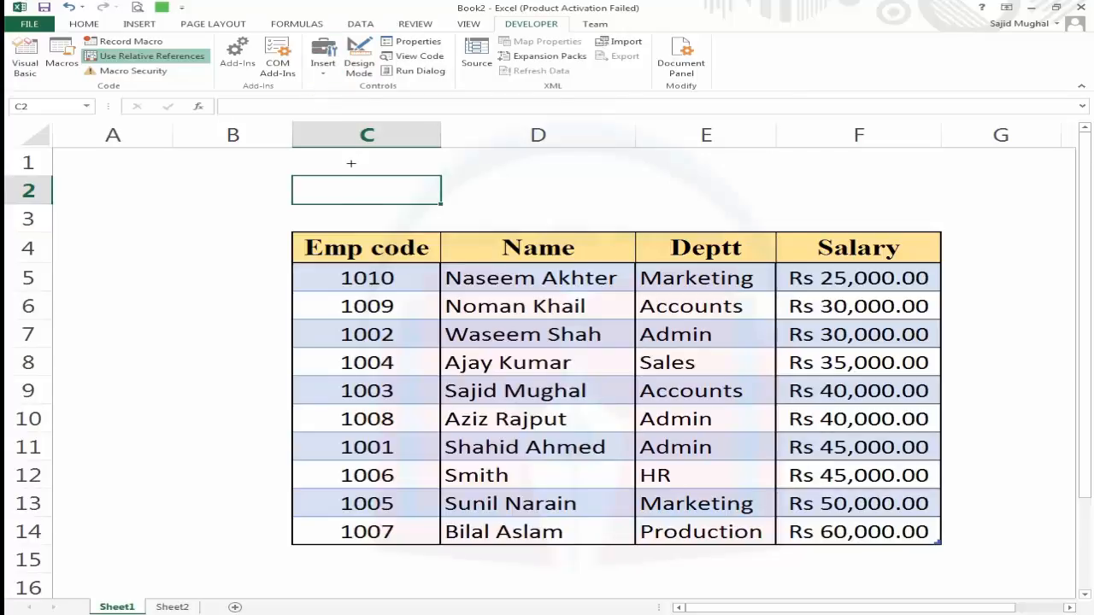
click(318, 193)
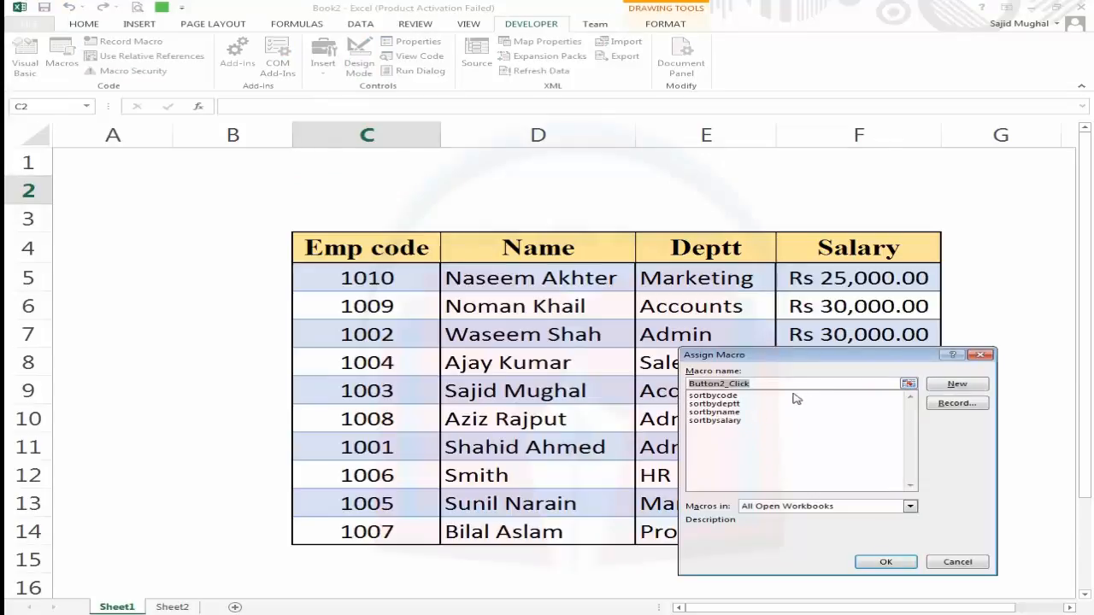
click(714, 396)
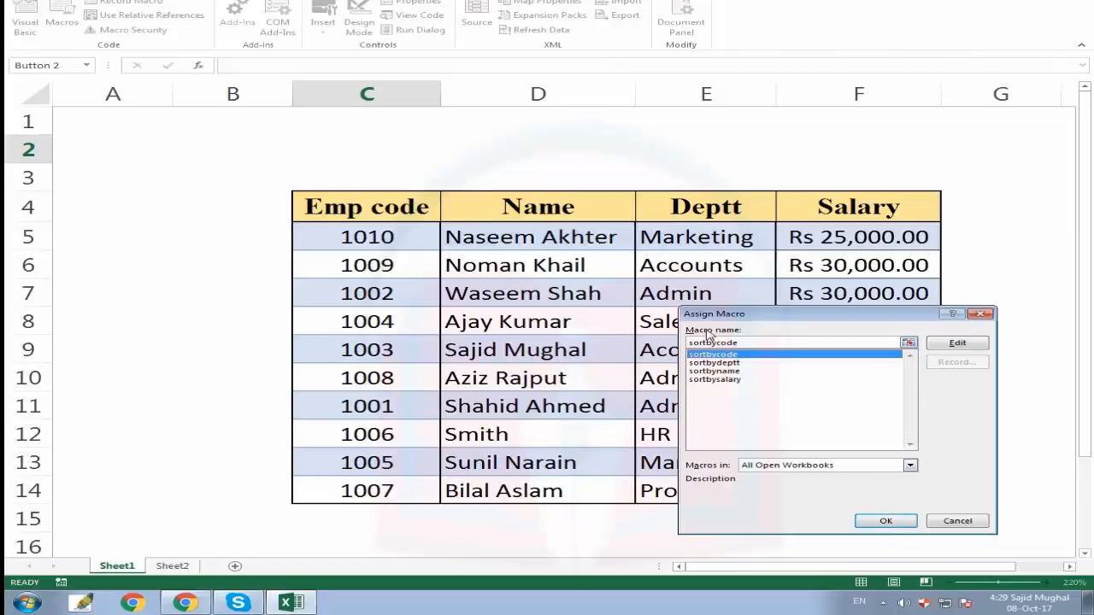
drag(748, 341, 694, 342)
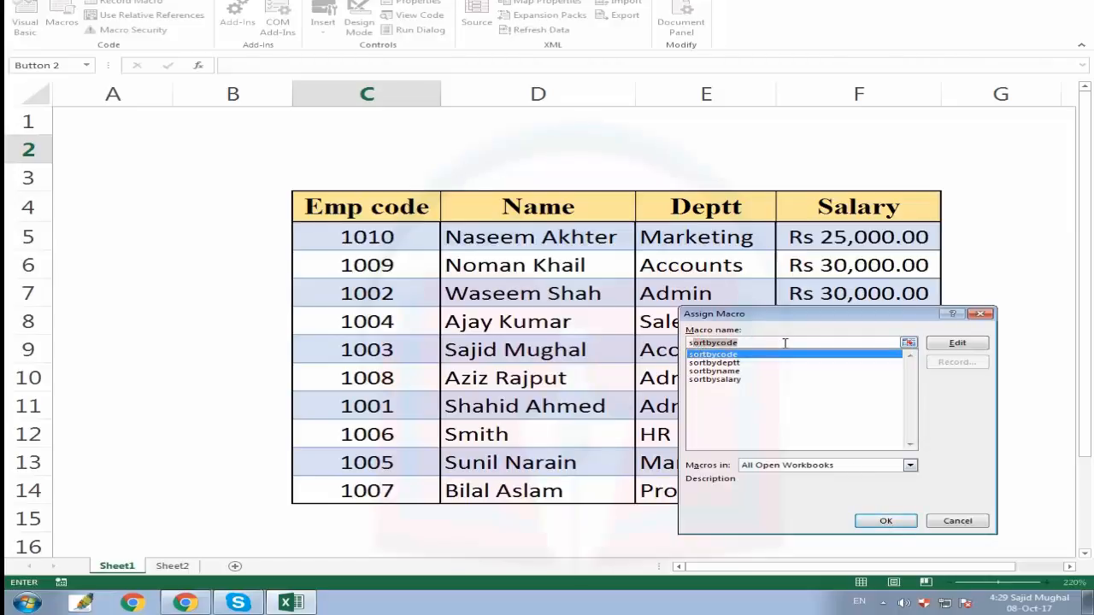
click(887, 520)
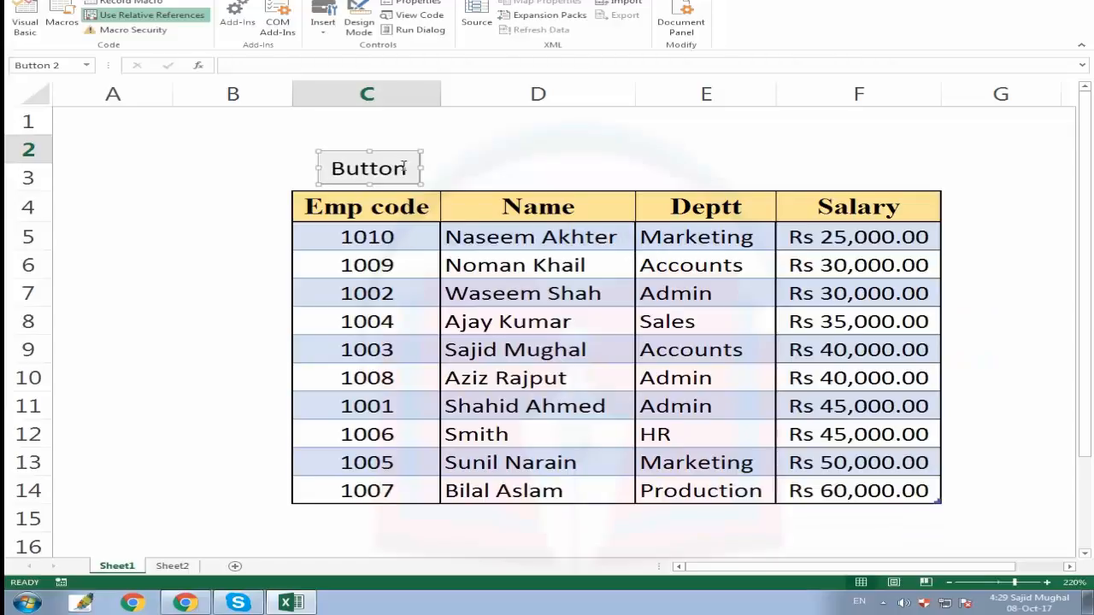
Change the new button's caption to Code.
click(403, 167)
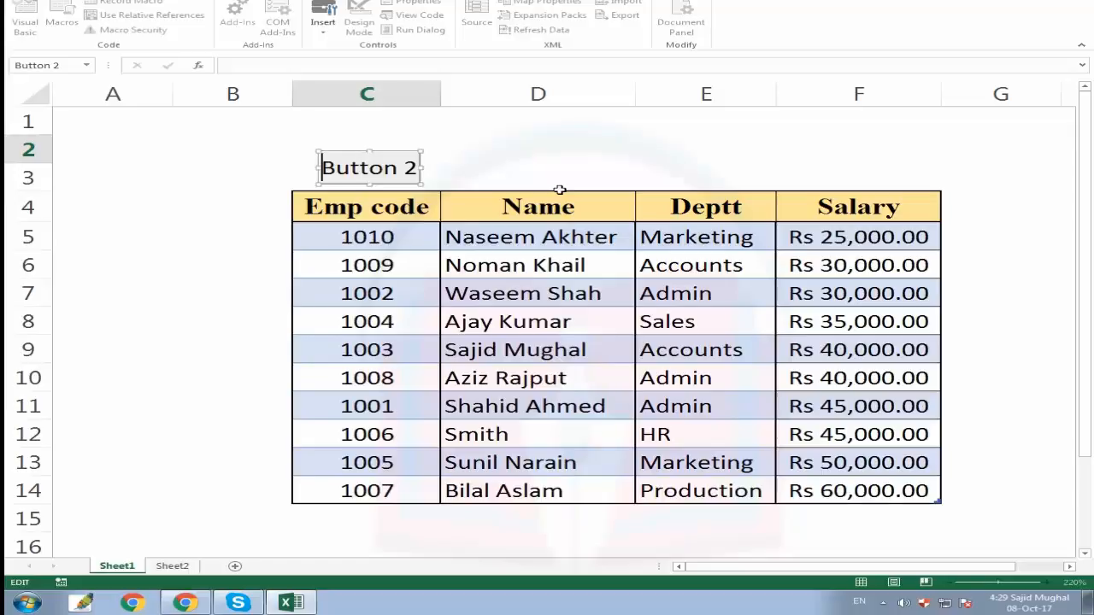
key(shift+Right)
key(shift+Right)
key(shift+Right)
key(shift+Right)
key(shift+Right)
key(shift+Right)
key(shift+Right)
key(shift+Right)
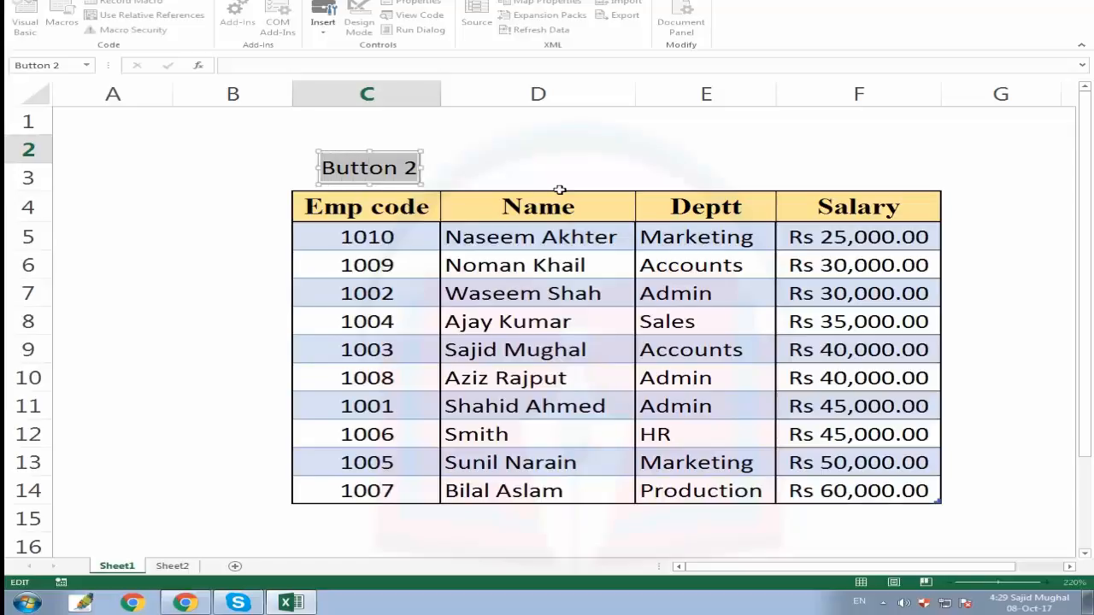
text(code)
key(BackSpace)
key(BackSpace)
key(BackSpace)
key(BackSpace)
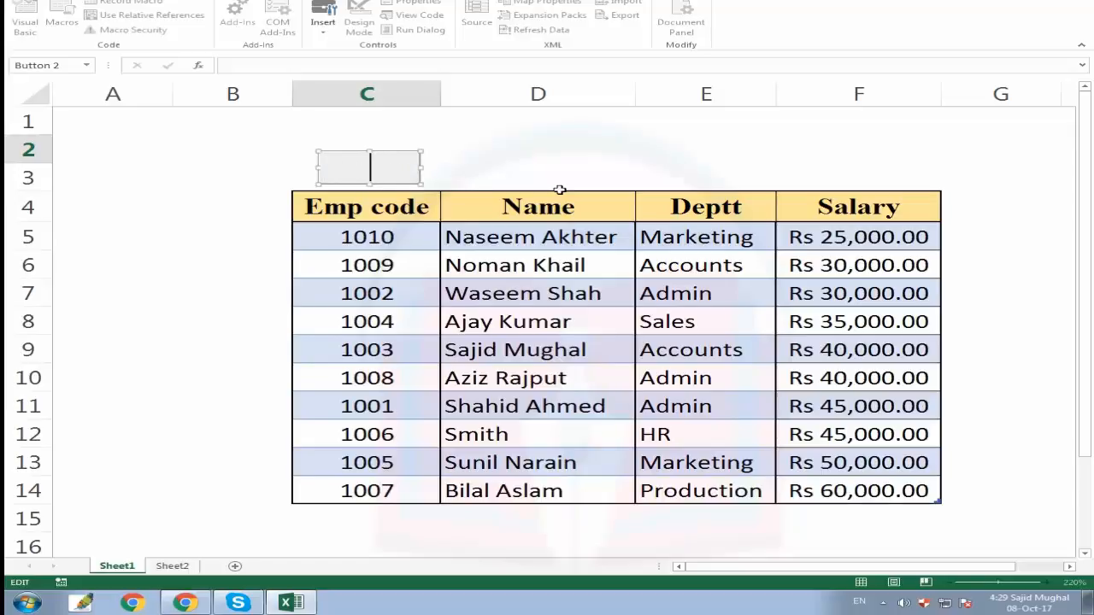
text(Code)
click(488, 169)
Nudge the Code button slightly to line it up above the Emp code column.
ctrl+click(388, 159)
right_click(389, 160)
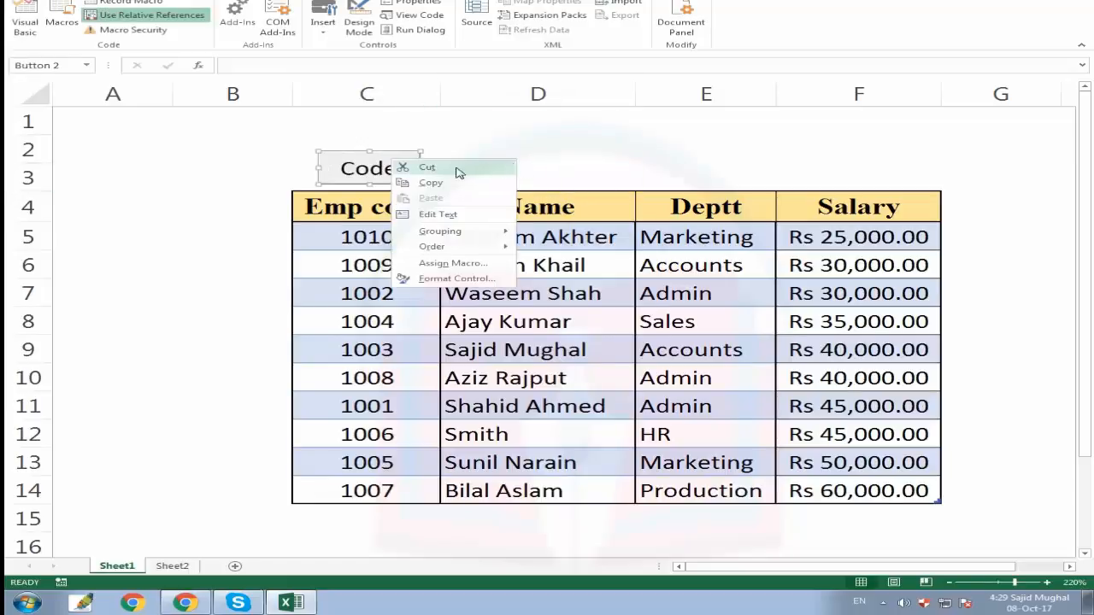
click(376, 156)
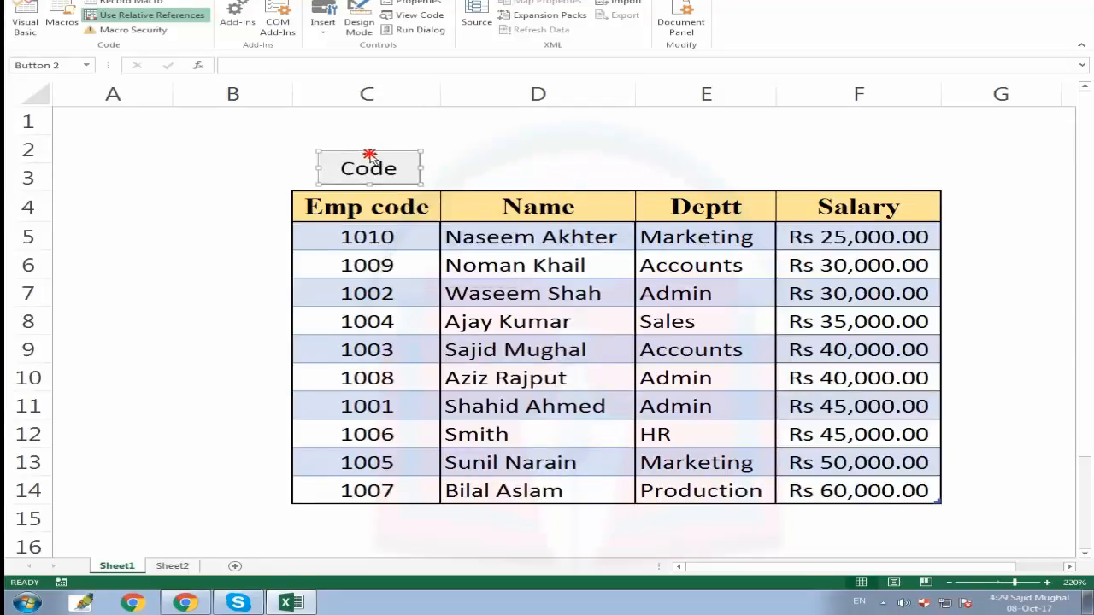
key(Escape)
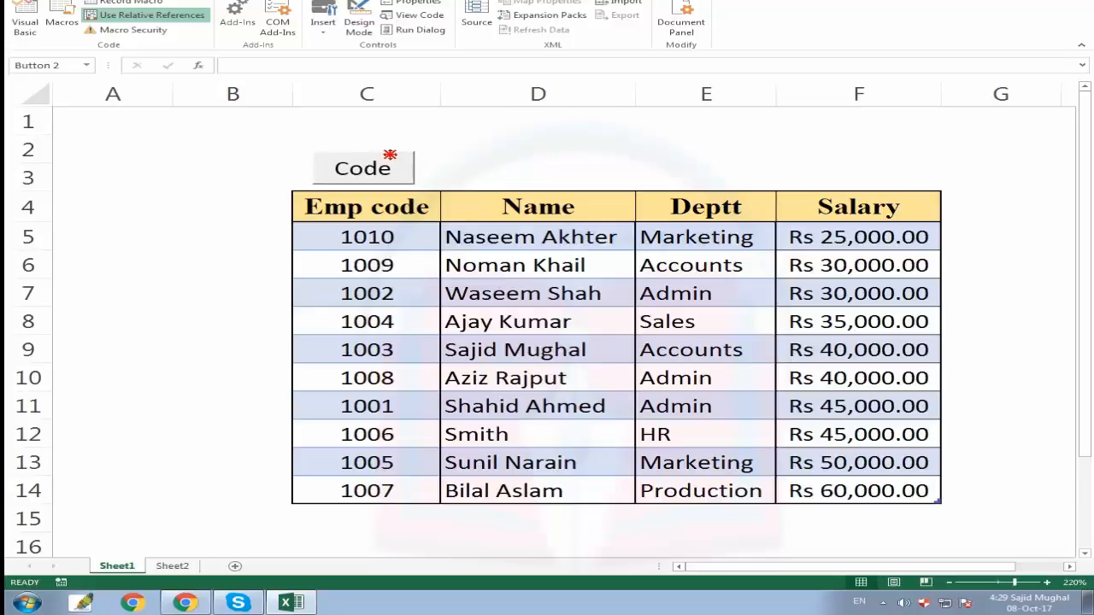
drag(389, 155, 395, 152)
click(496, 147)
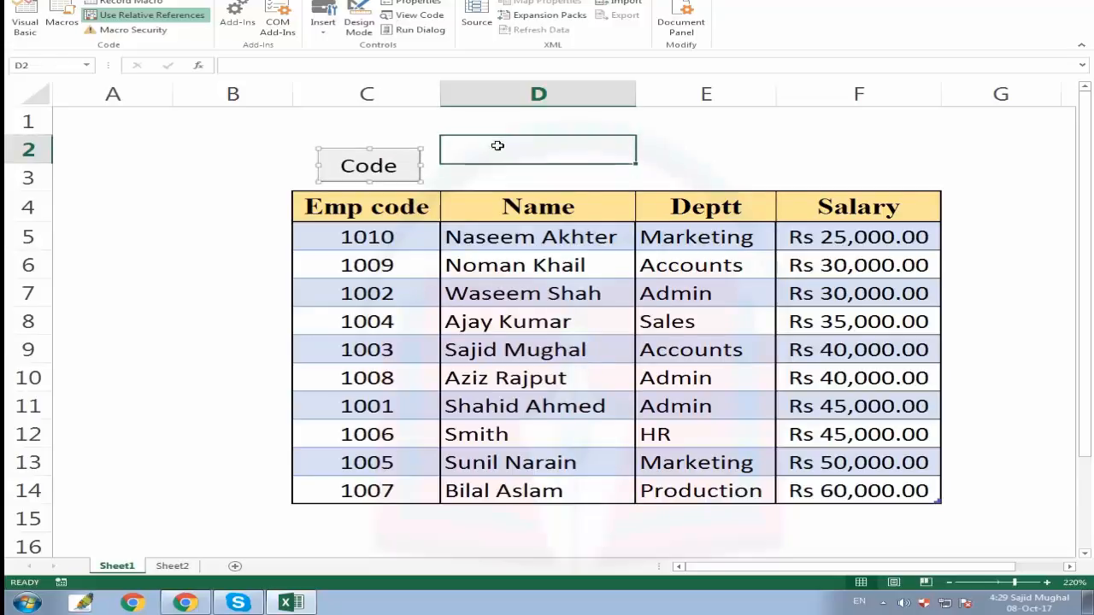
Run the Code button to sort the employee table by Emp code.
click(379, 166)
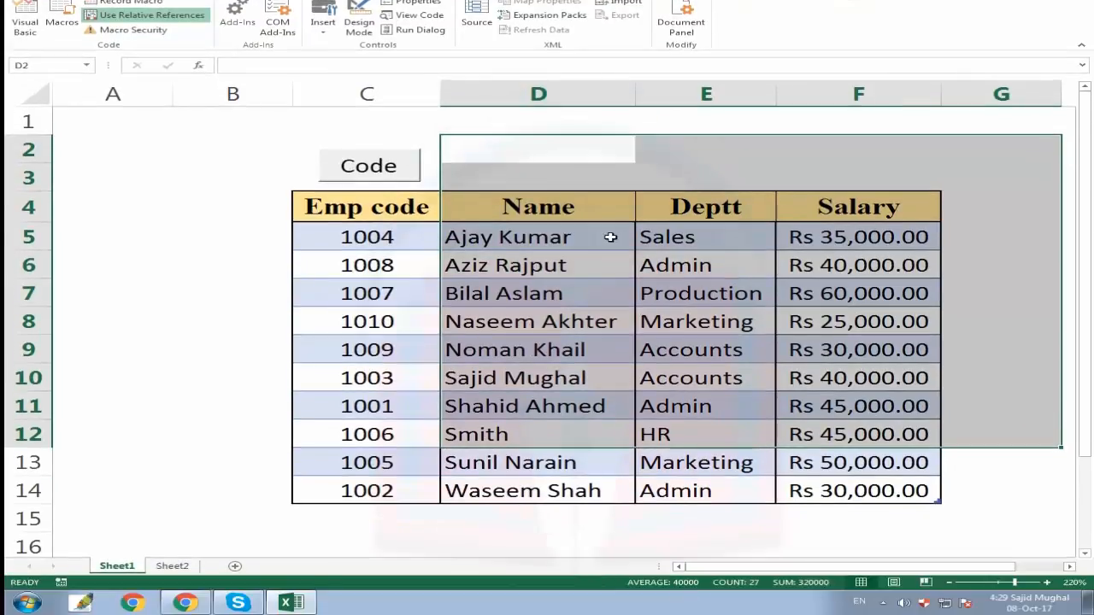
click(530, 236)
key(Left)
key(ctrl+shift+Down)
click(390, 207)
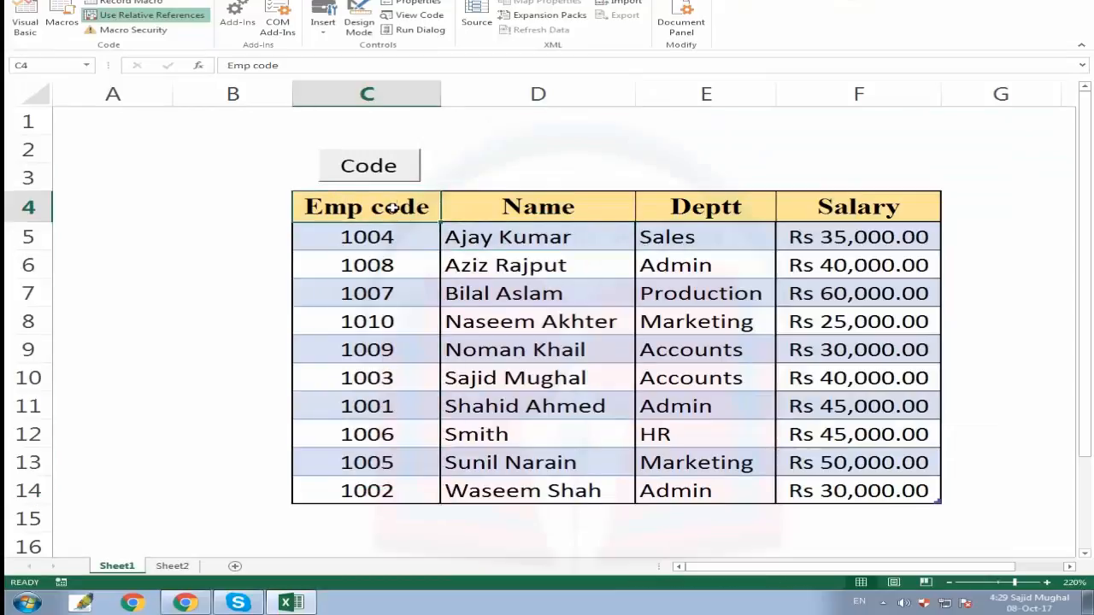
click(380, 169)
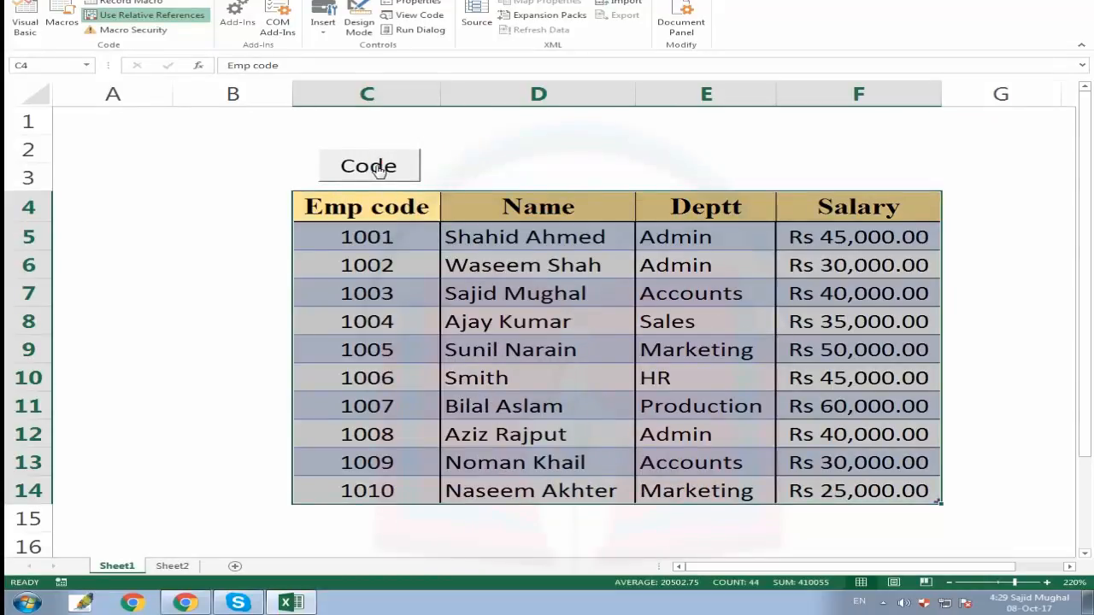
click(392, 211)
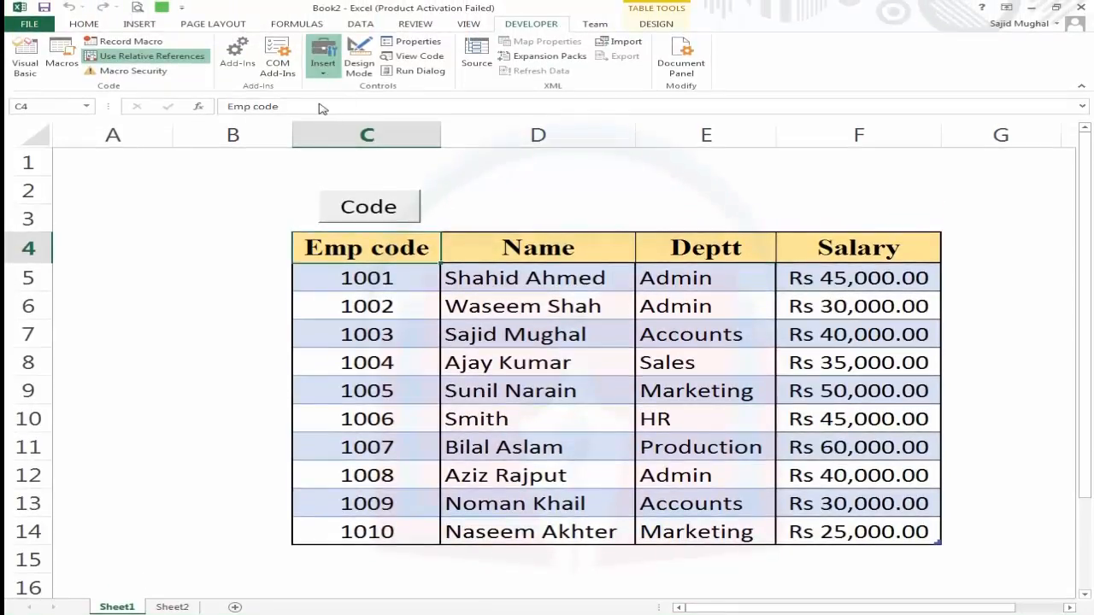
Insert a second form button above the Name column and assign the sortbyname macro to it.
drag(453, 202, 675, 247)
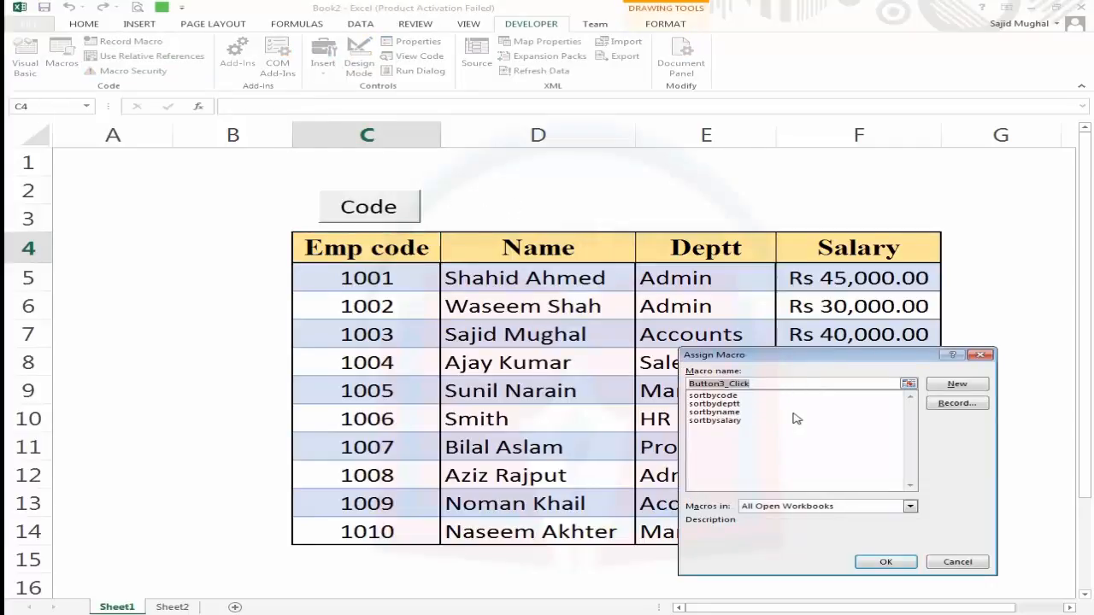
click(718, 416)
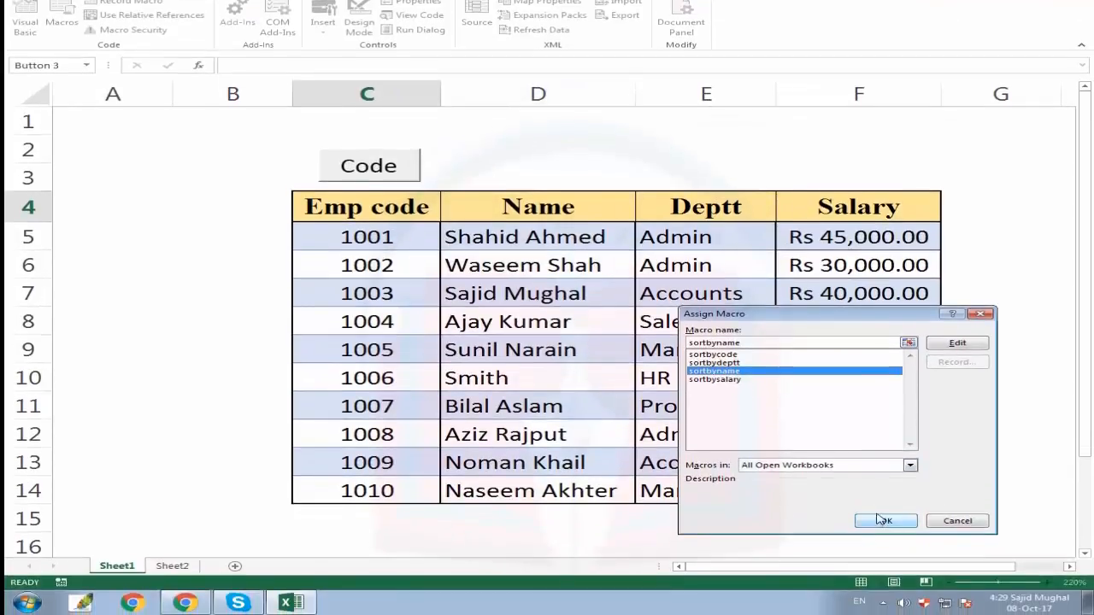
click(885, 521)
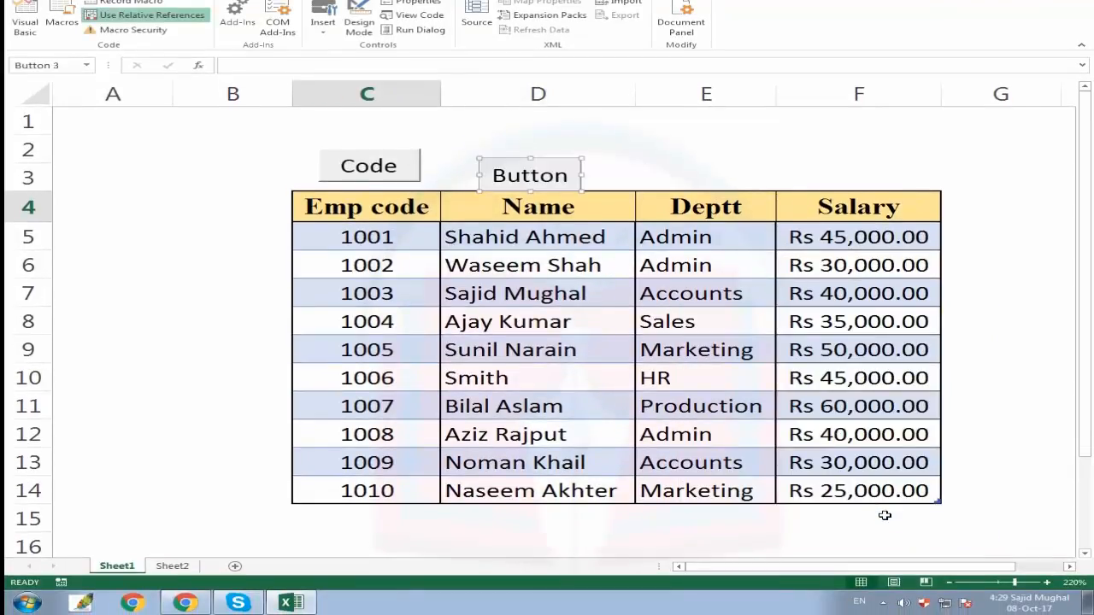
Change the second button's caption to Name.
click(566, 178)
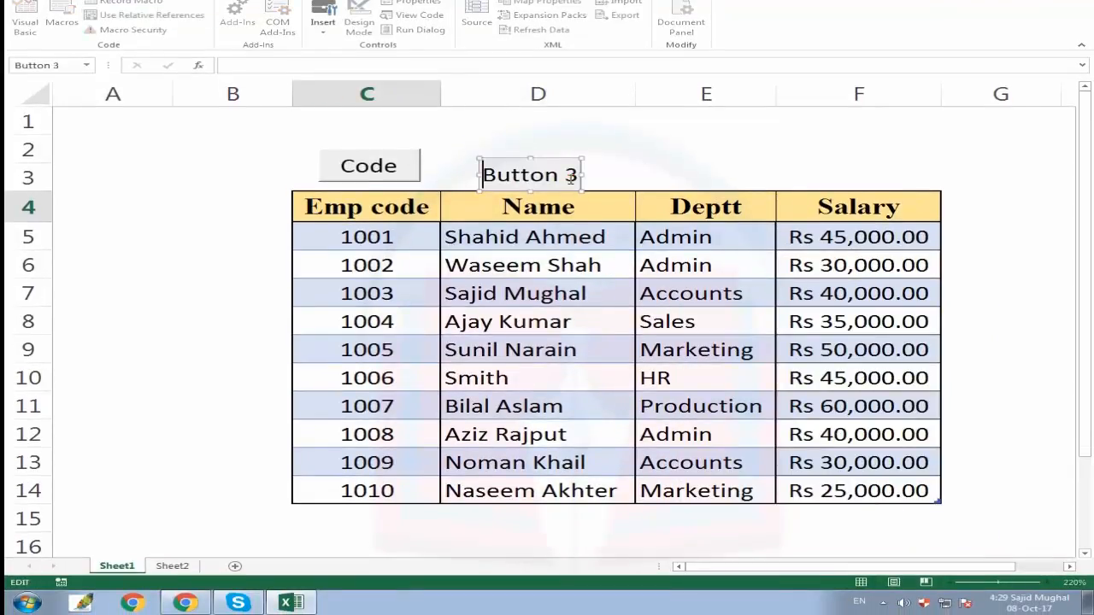
click(530, 176)
click(494, 173)
key(shift+Right)
key(shift+Right)
key(shift+Right)
key(shift+Right)
key(shift+Right)
key(shift+Right)
key(shift+Right)
key(shift+Right)
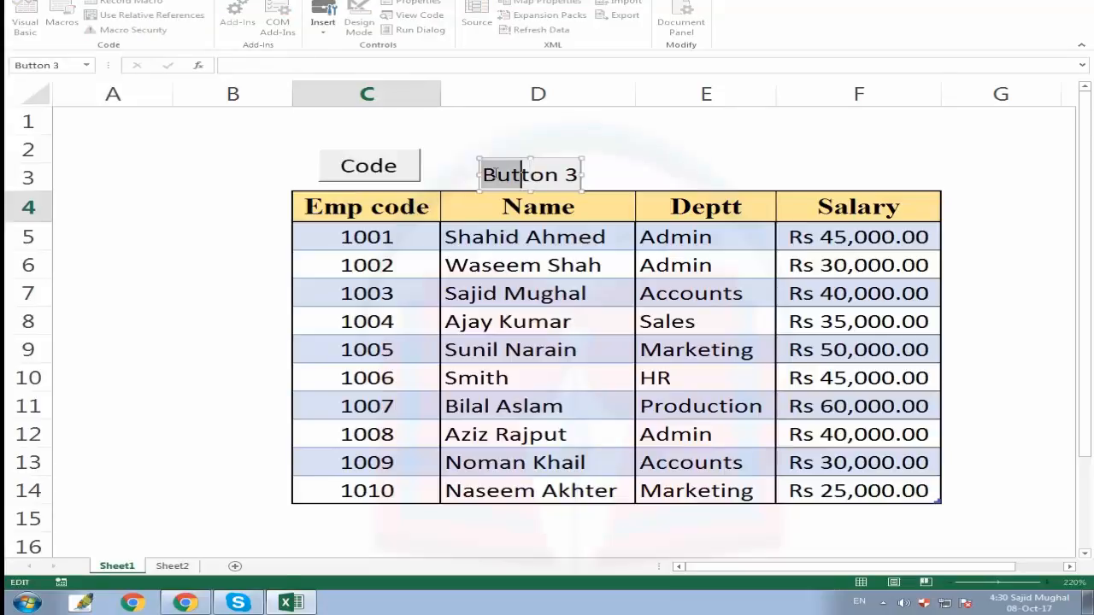
text(Name)
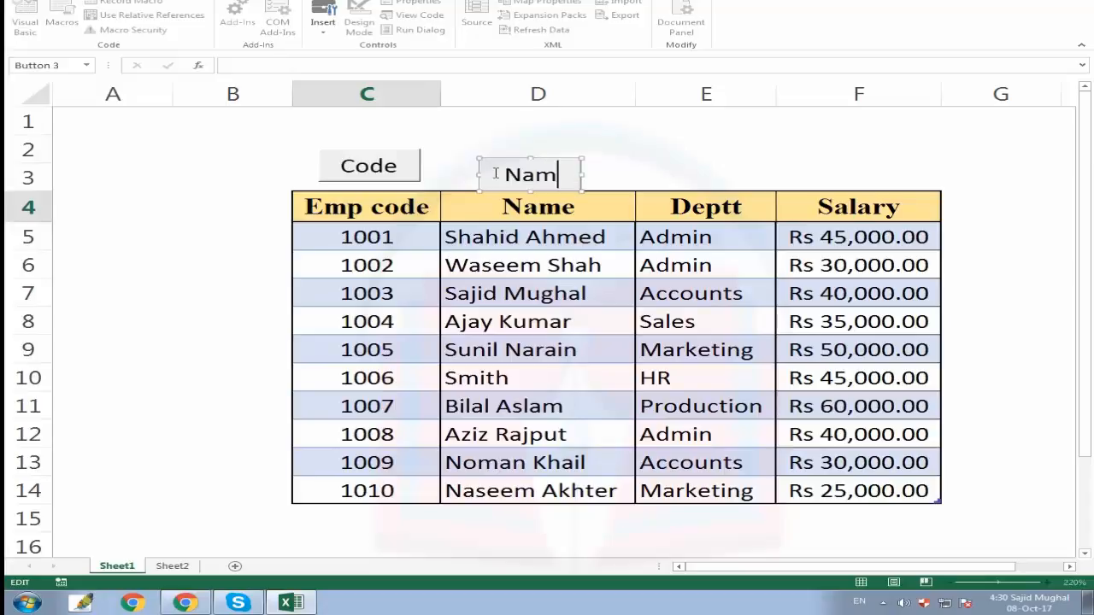
click(641, 152)
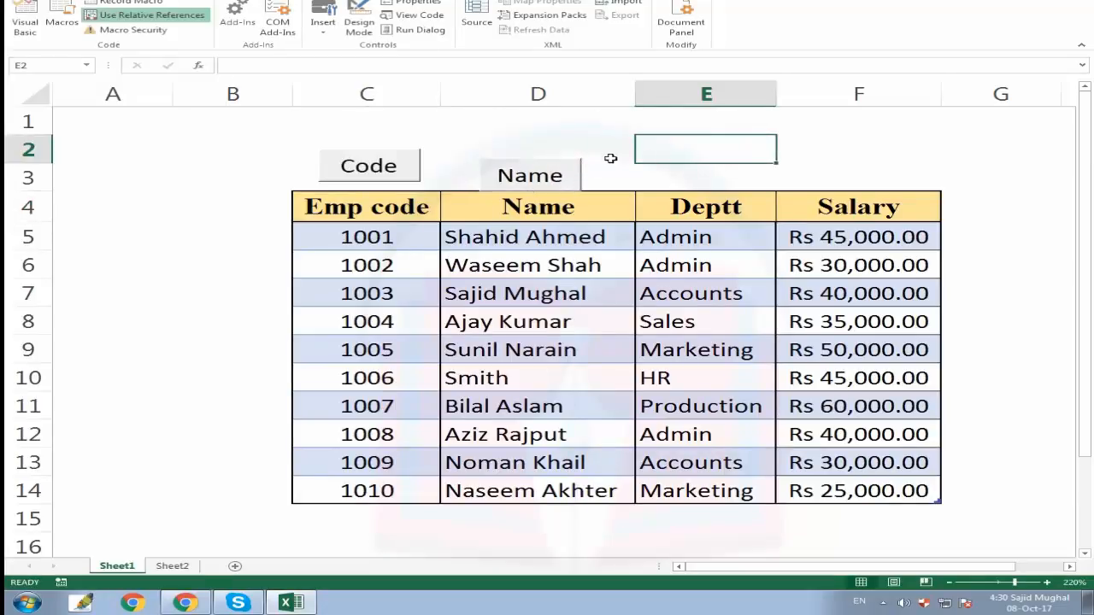
Move the Name button up to line it up with the Code button.
right_click(554, 171)
click(684, 157)
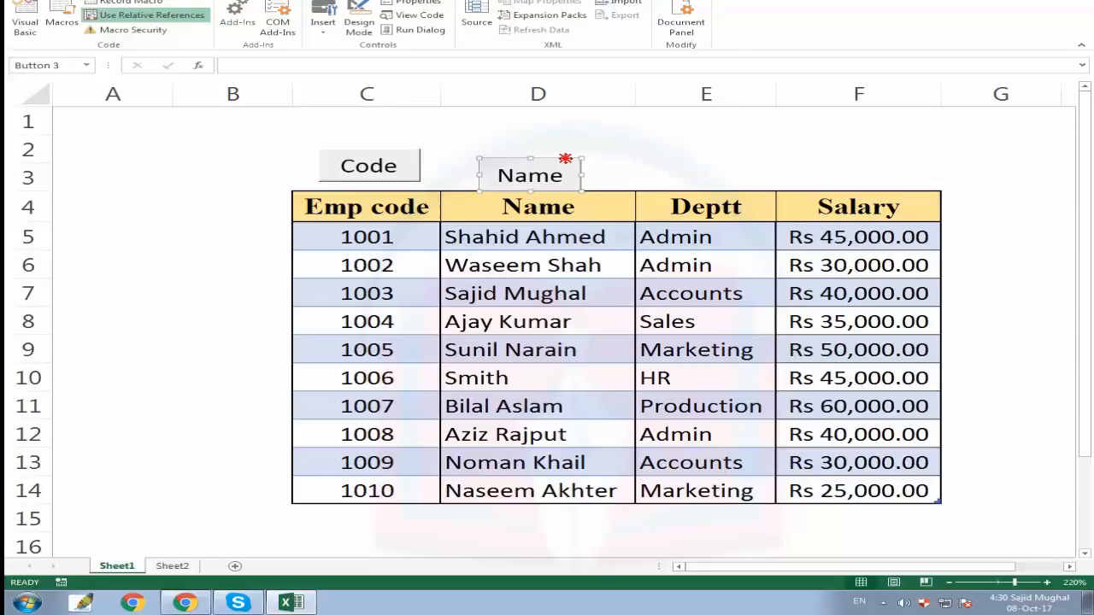
drag(565, 158, 580, 146)
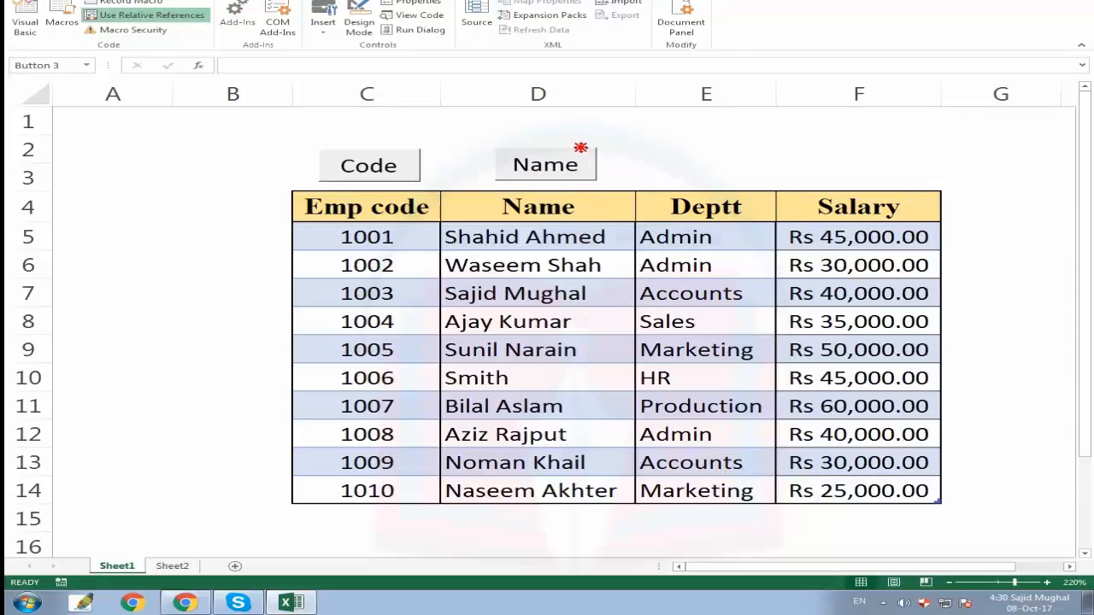
click(660, 158)
Copy the Name button and paste two copies of it onto the sheet.
right_click(564, 162)
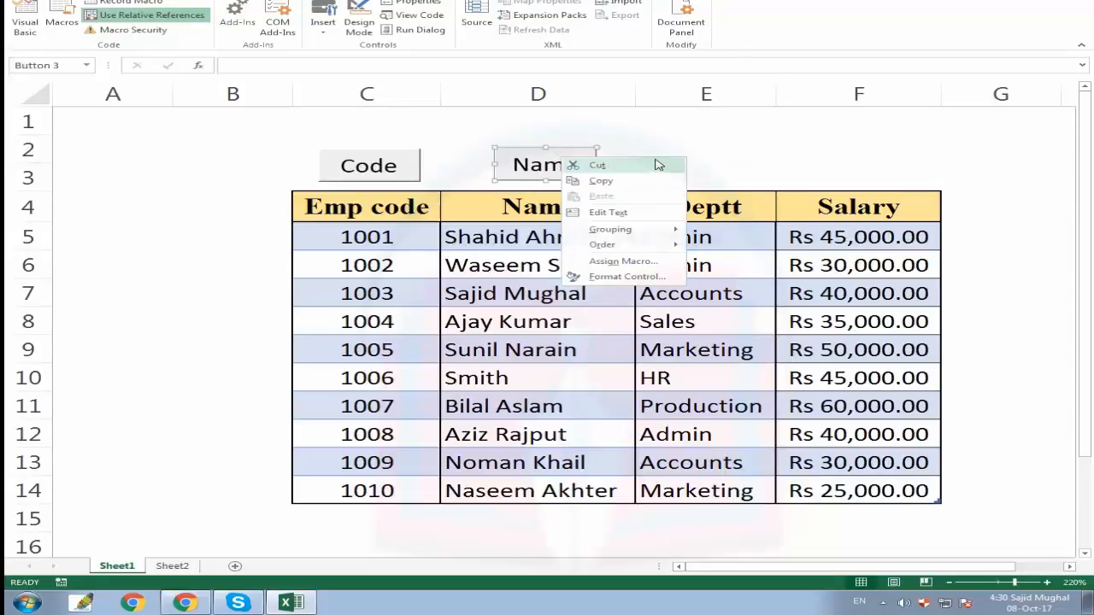
click(638, 182)
click(761, 156)
key(ctrl+v)
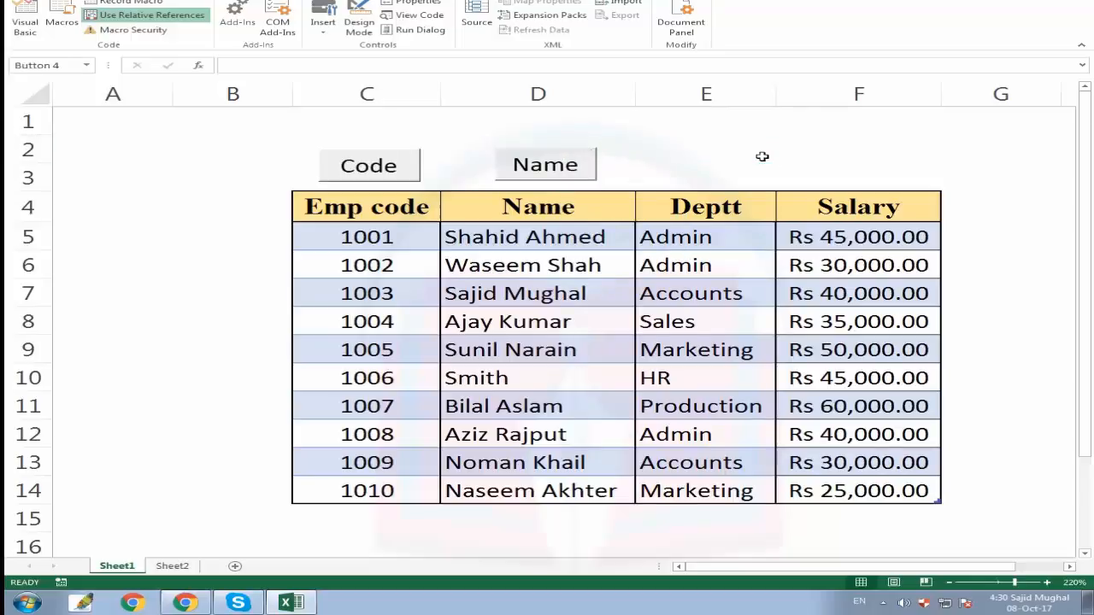
key(ctrl+v)
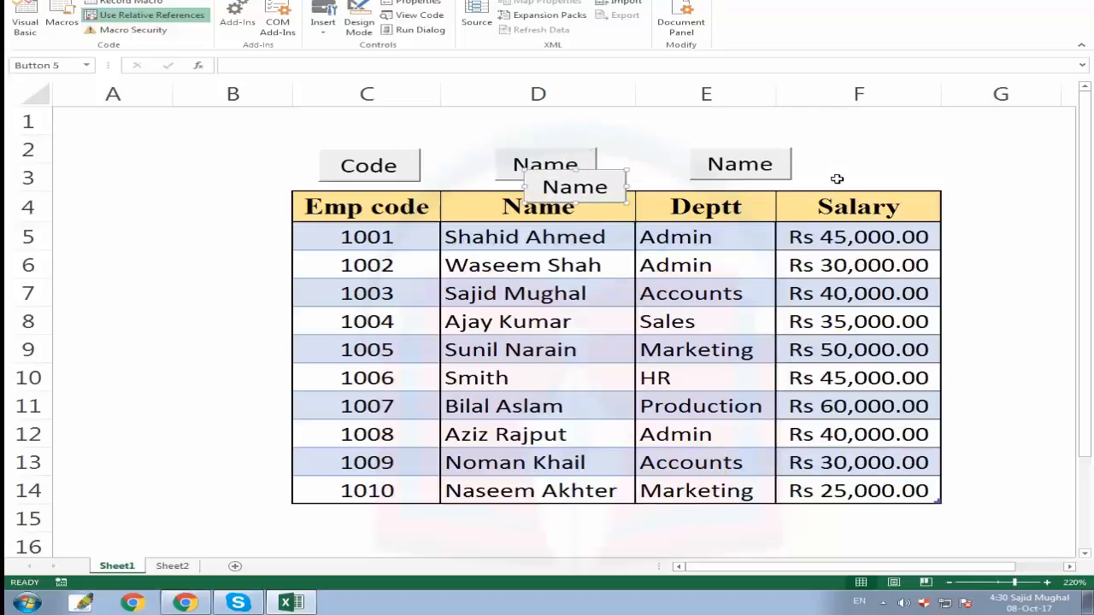
Move one Name copy above the Deptt column and change its caption to Deptt.
click(743, 151)
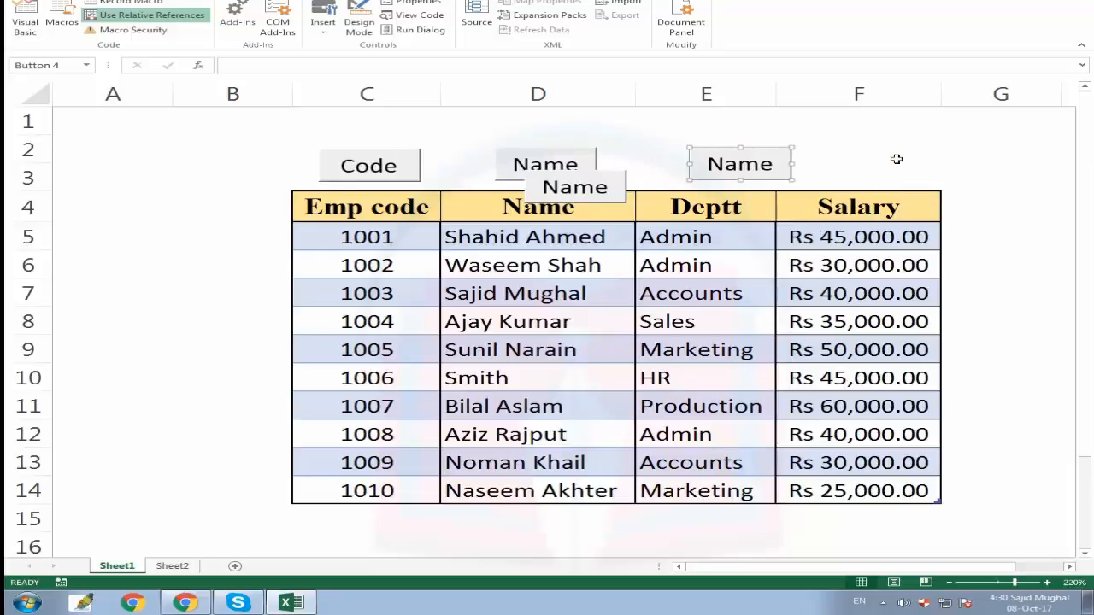
drag(769, 154, 741, 151)
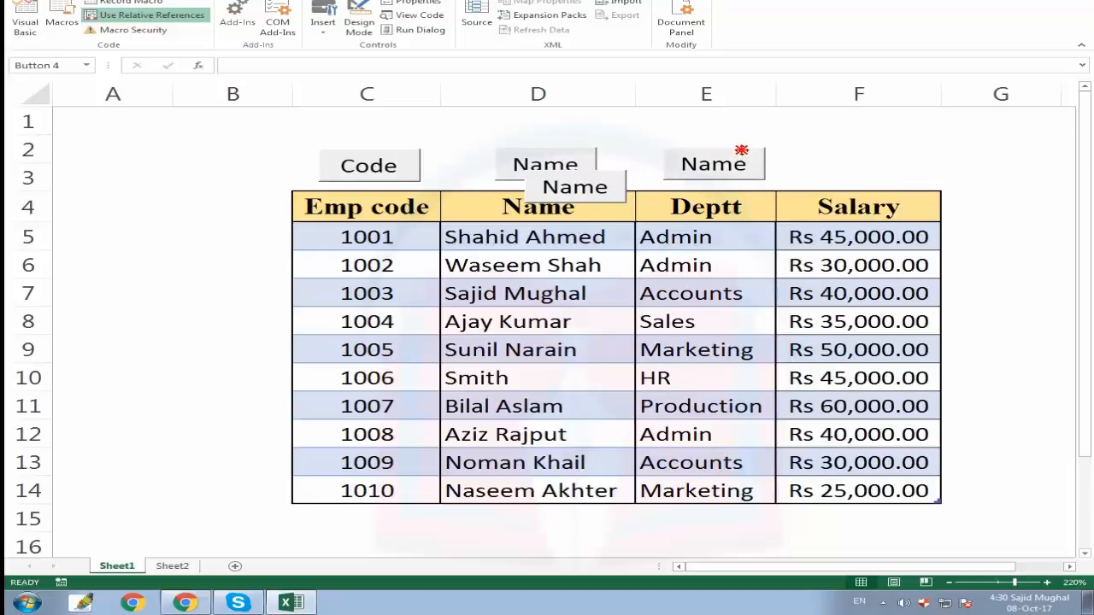
click(729, 165)
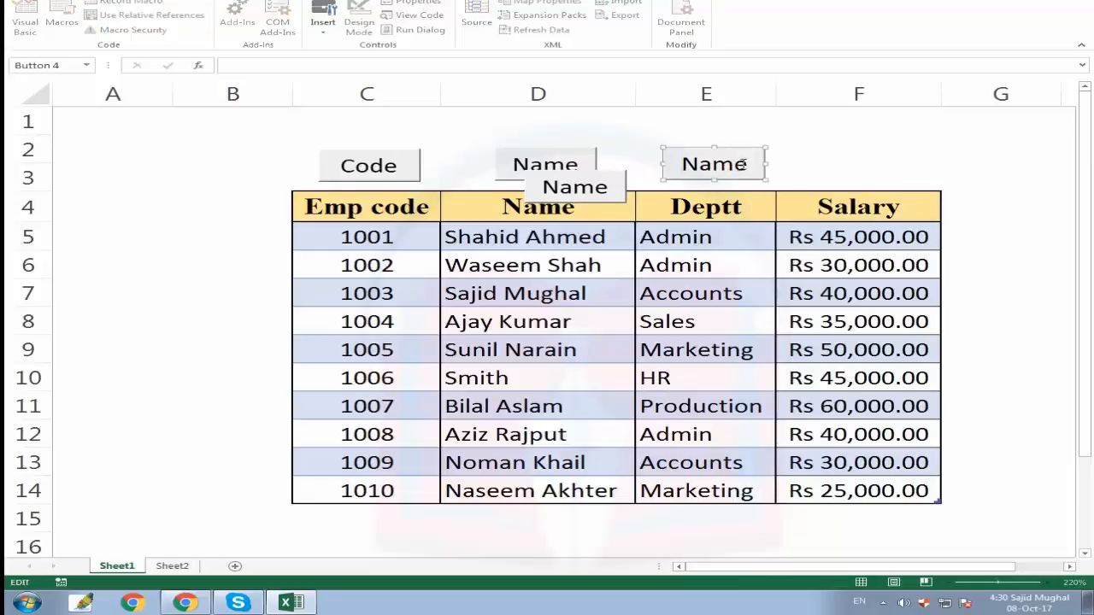
mouse_move(743, 164)
mouse_down()
mouse_move(689, 167)
mouse_move(747, 168)
mouse_up()
click(725, 163)
double_click(746, 168)
text(Deptt)
click(776, 177)
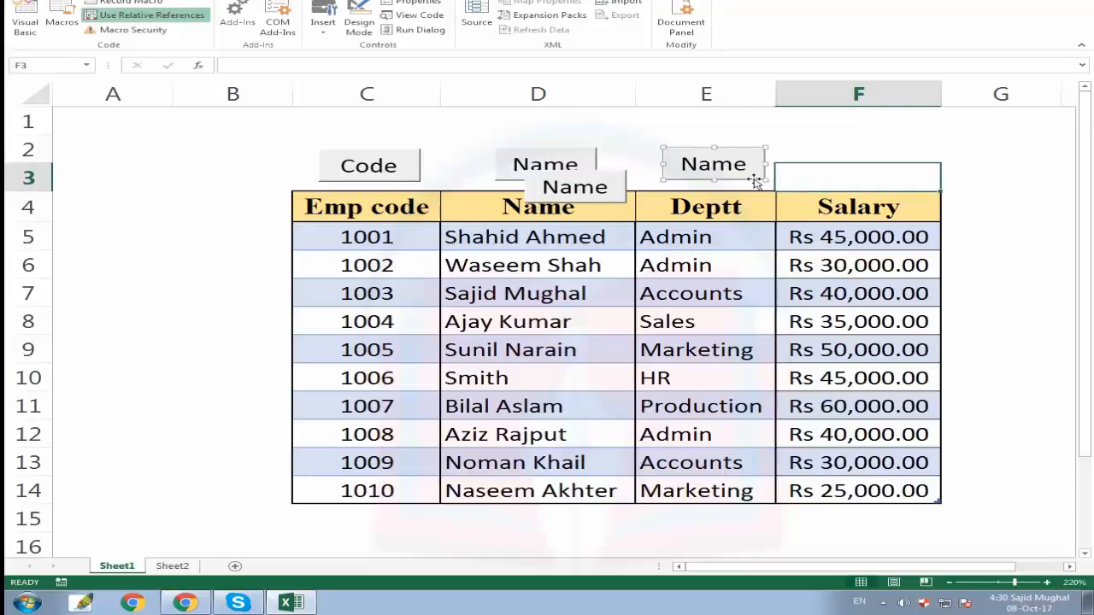
Change the other copy's caption to Salary and move it above the Salary column.
right_click(582, 181)
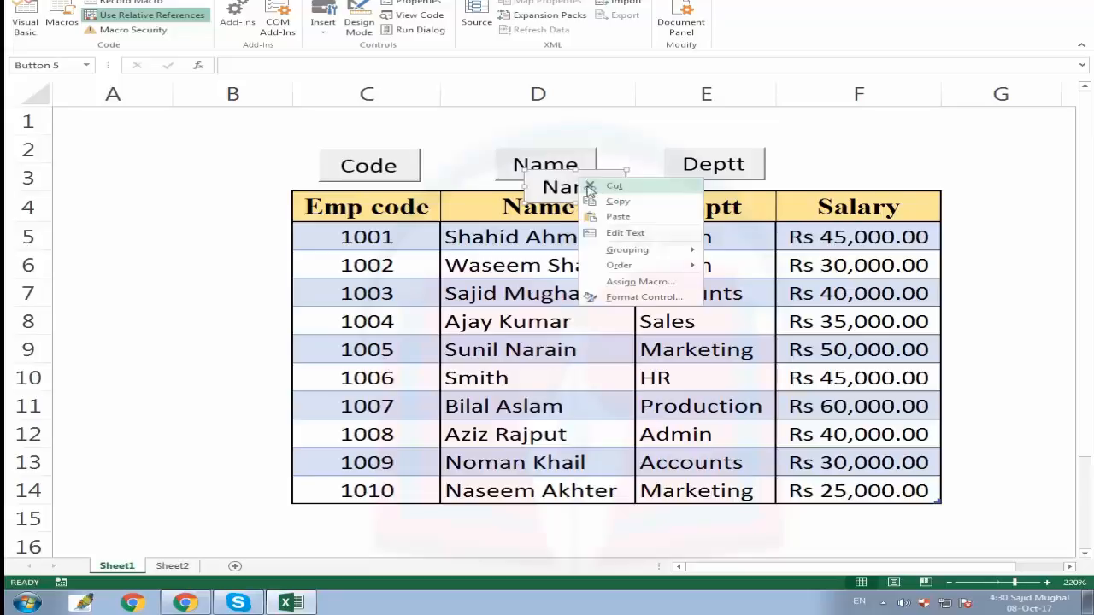
click(558, 183)
click(566, 186)
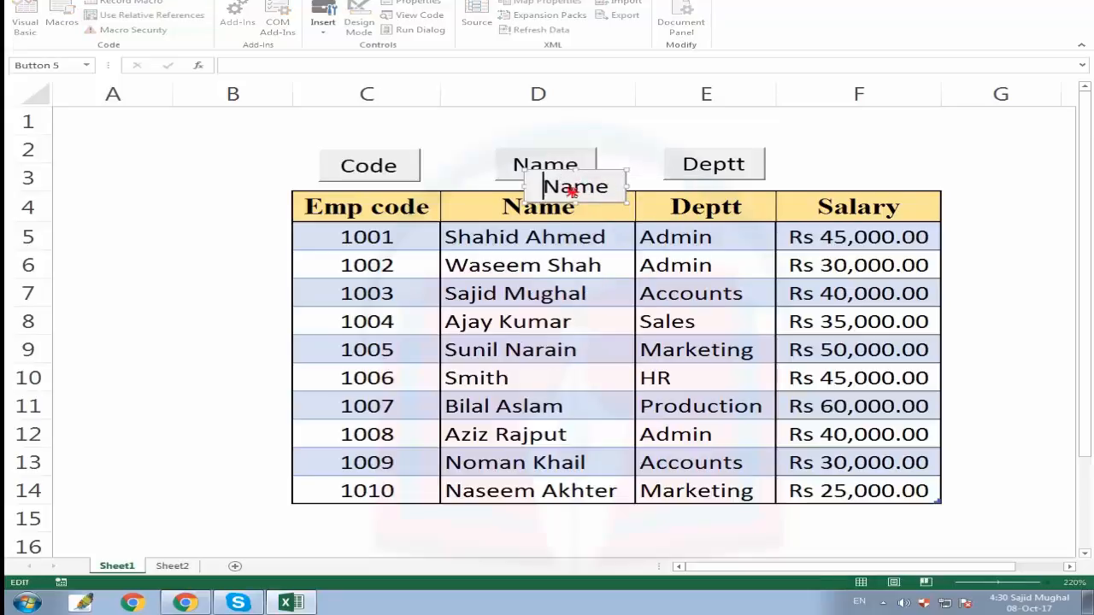
drag(551, 186, 610, 186)
text(Salary)
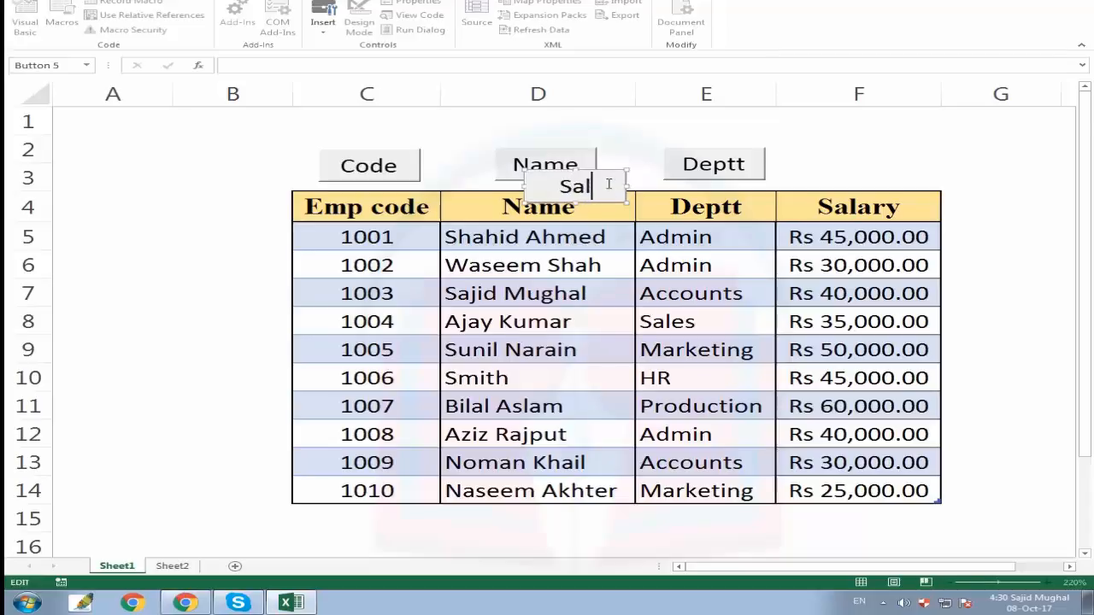
click(892, 152)
right_click(604, 178)
key(Escape)
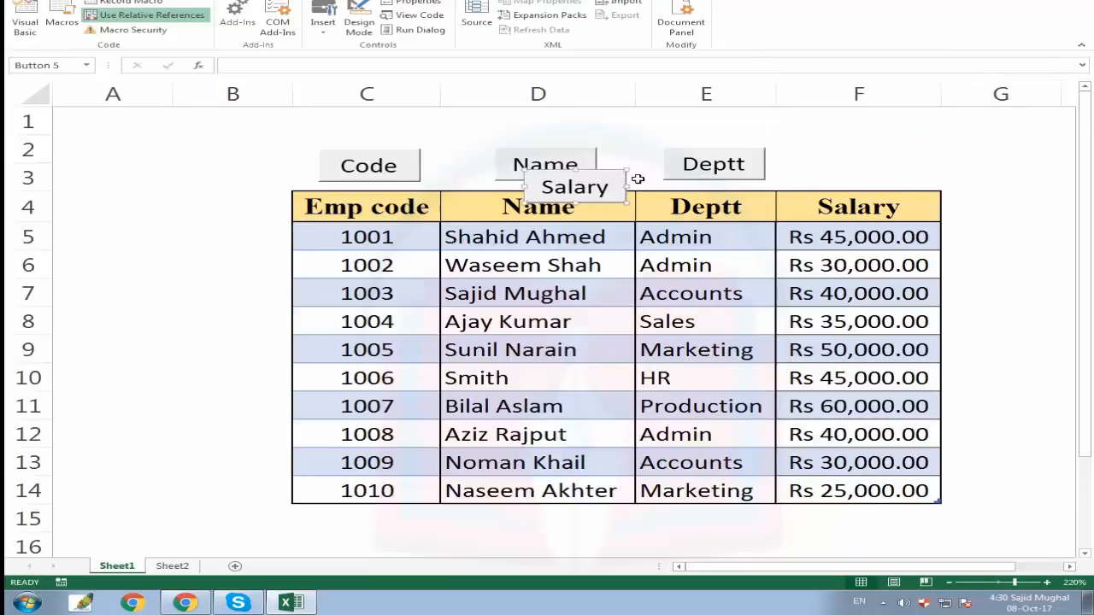
drag(615, 182, 900, 152)
click(984, 181)
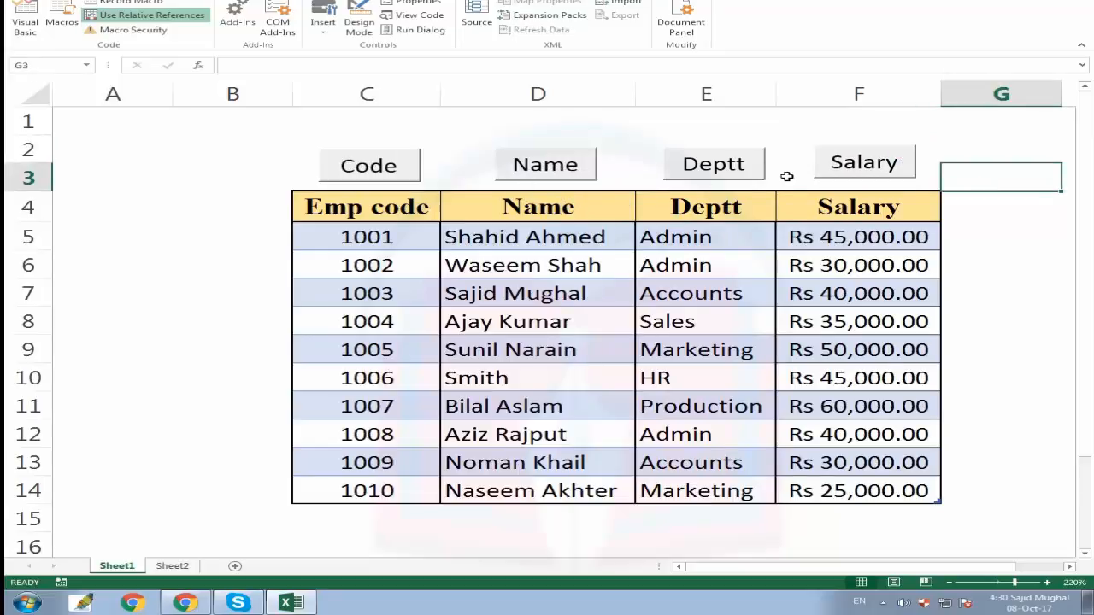
Assign the sortbydeptt macro to the Deptt button.
ctrl+click(714, 168)
right_click(716, 168)
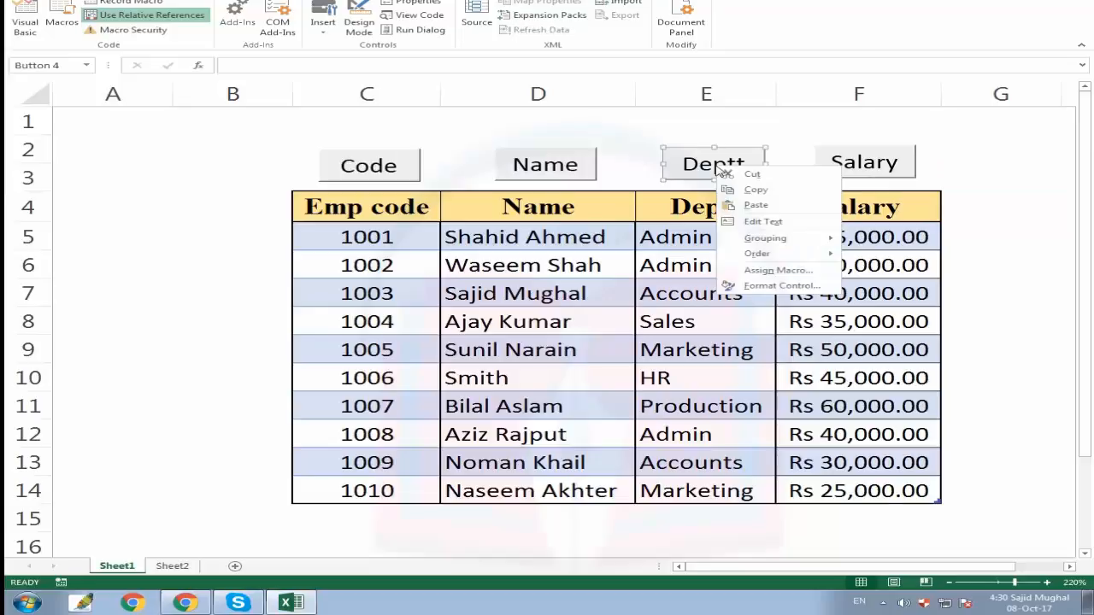
click(780, 271)
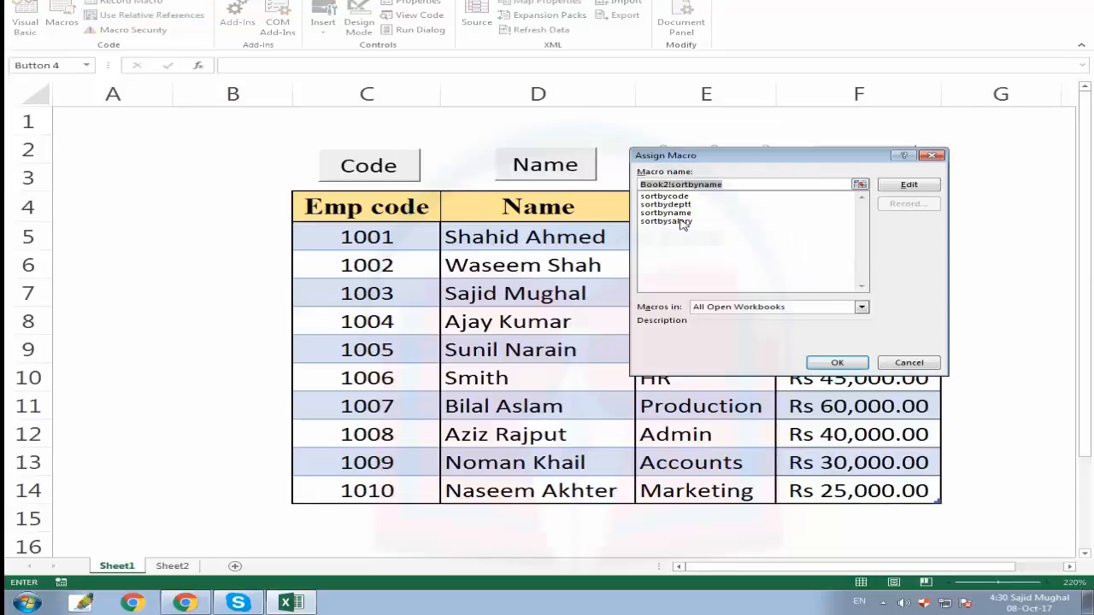
drag(750, 156, 770, 281)
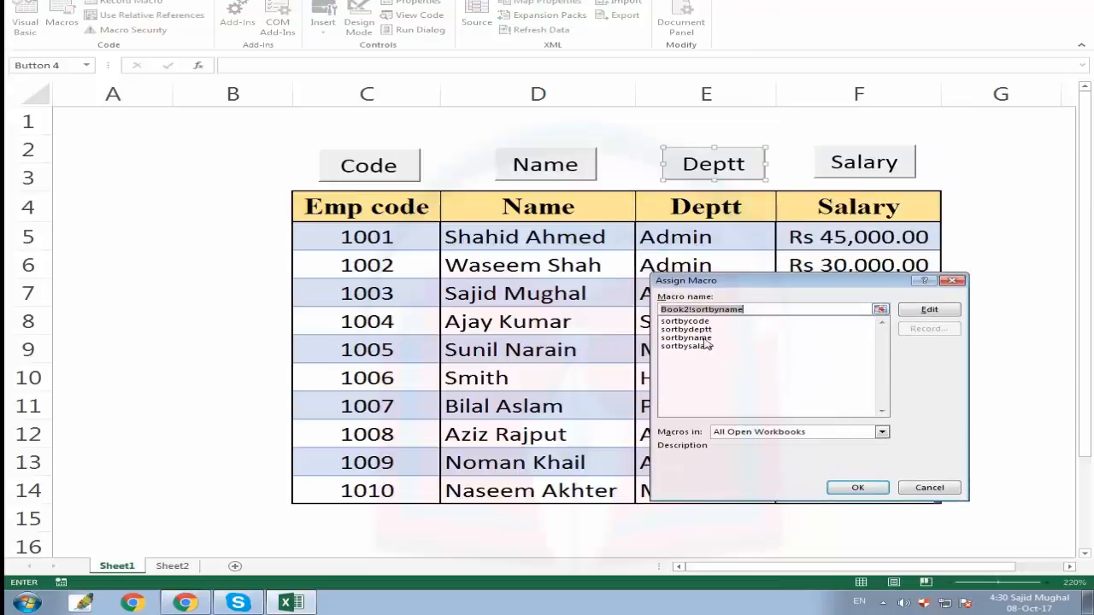
click(699, 329)
click(858, 487)
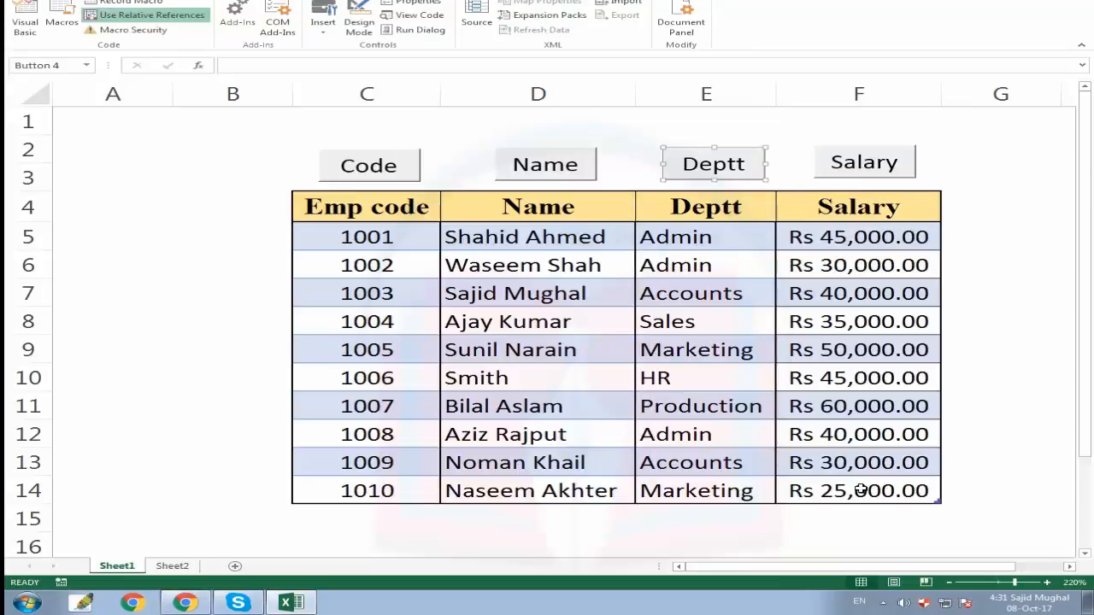
Assign the sortbysalary macro to the Salary button.
click(964, 185)
right_click(860, 154)
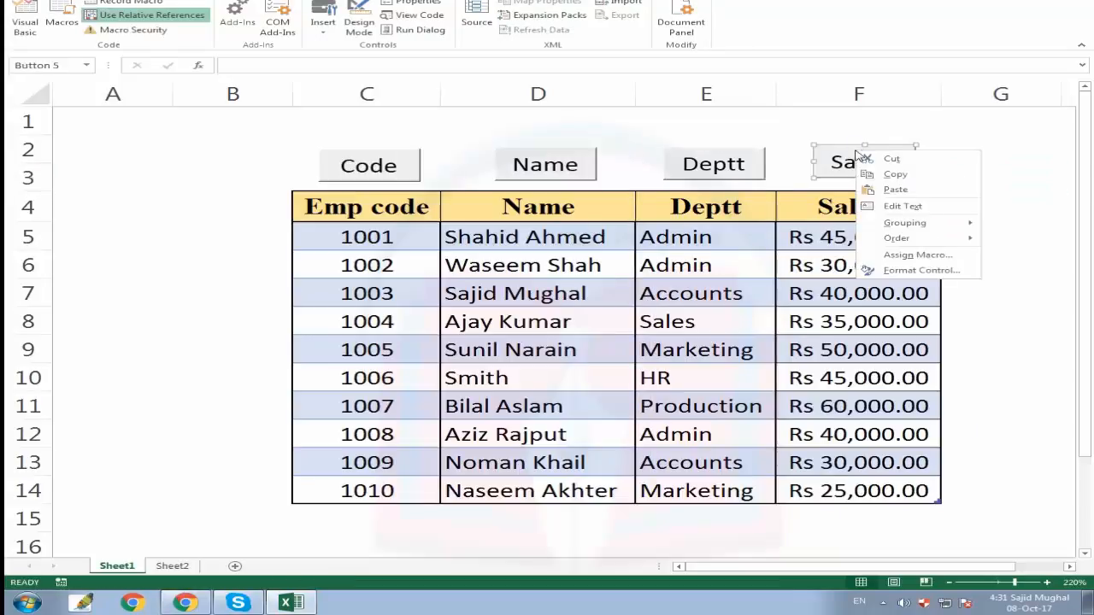
click(935, 255)
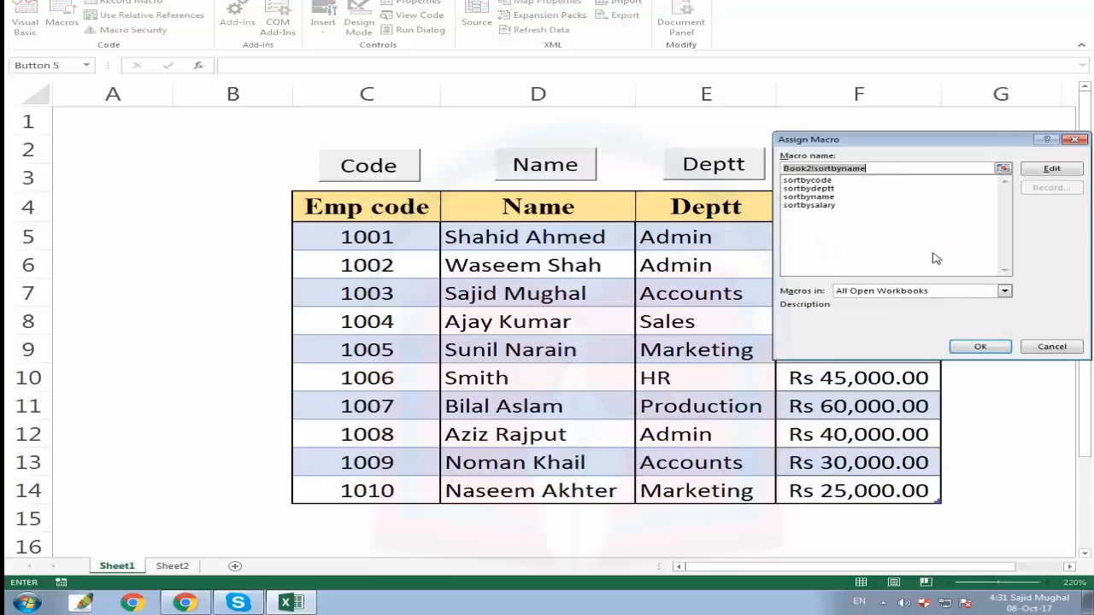
click(808, 205)
click(980, 346)
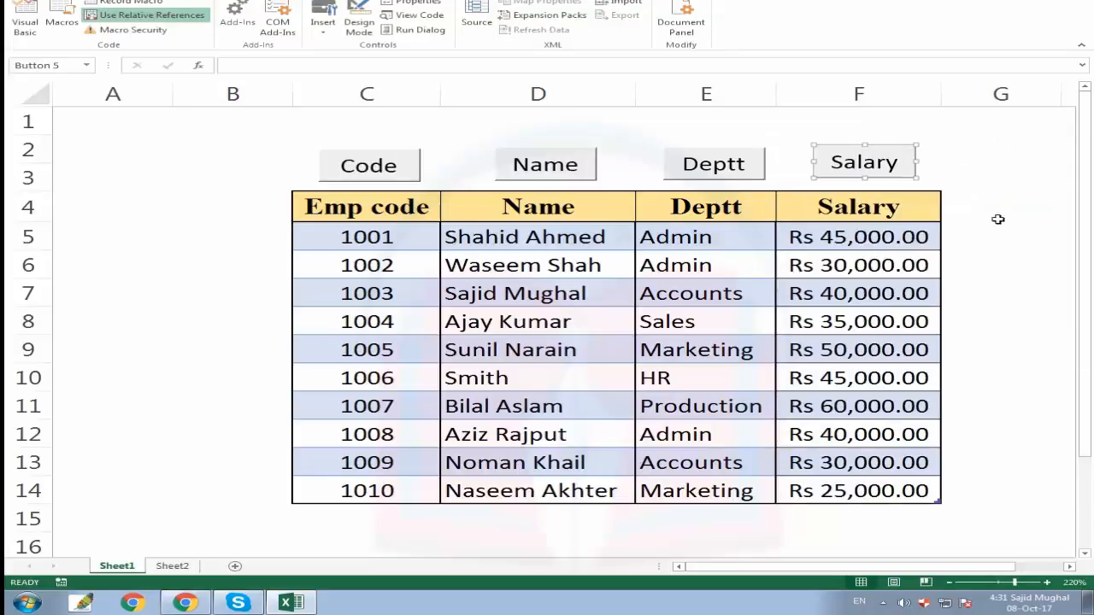
click(996, 216)
Test the Code, Name, Deptt and Salary buttons by running each sort on the table several times.
click(419, 206)
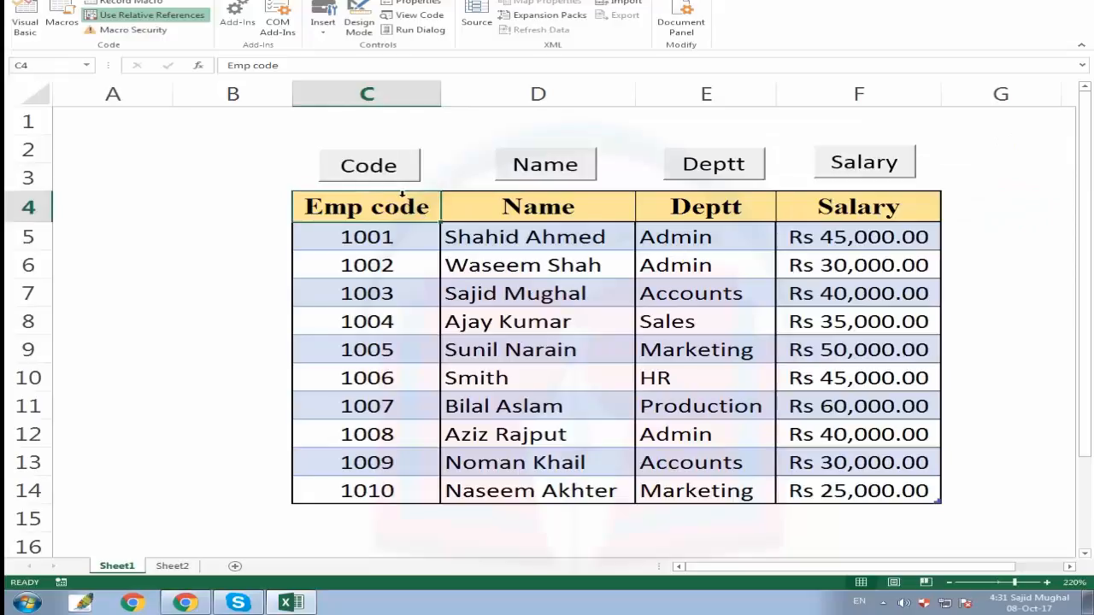
click(374, 169)
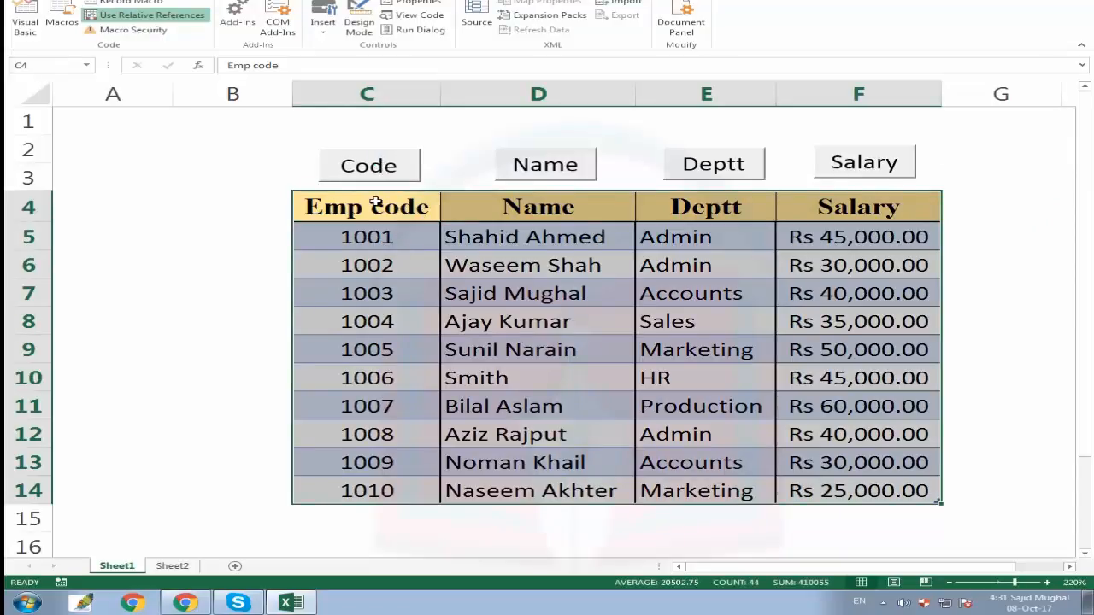
click(551, 173)
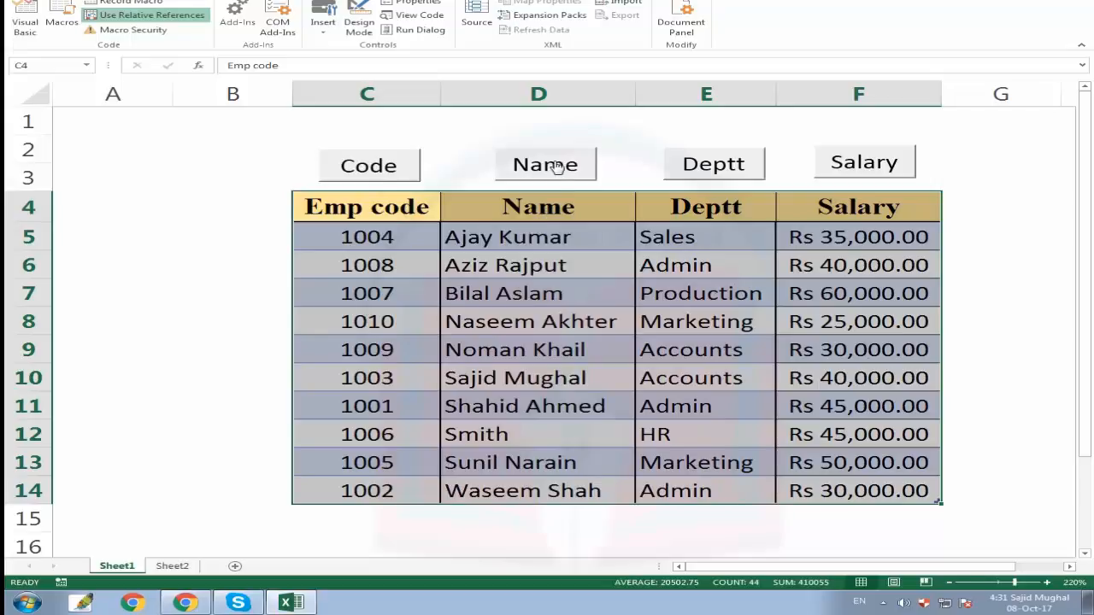
click(723, 170)
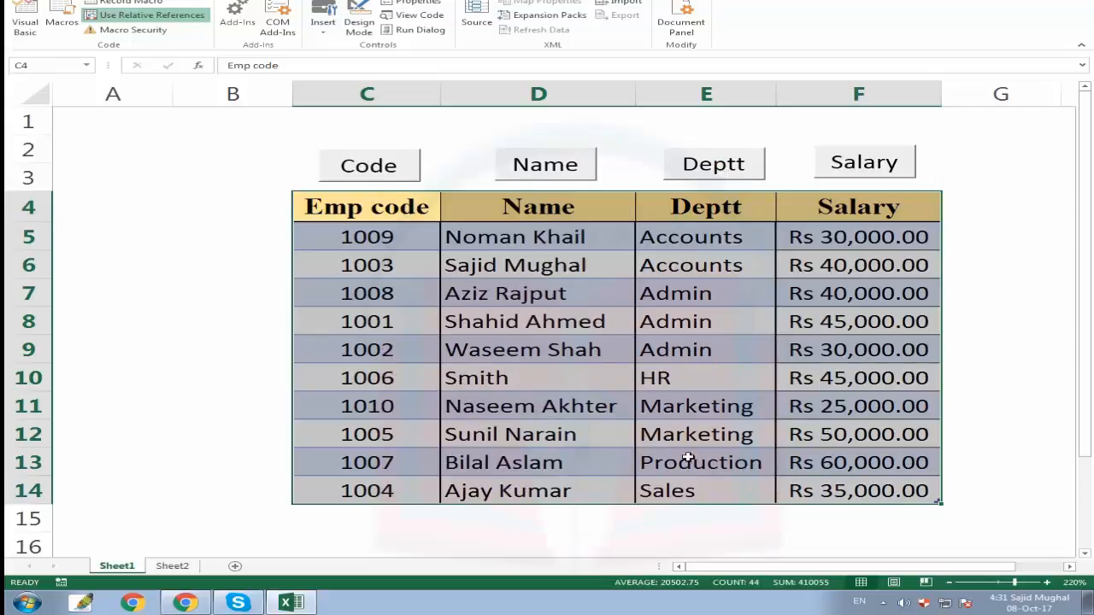
click(865, 171)
click(697, 171)
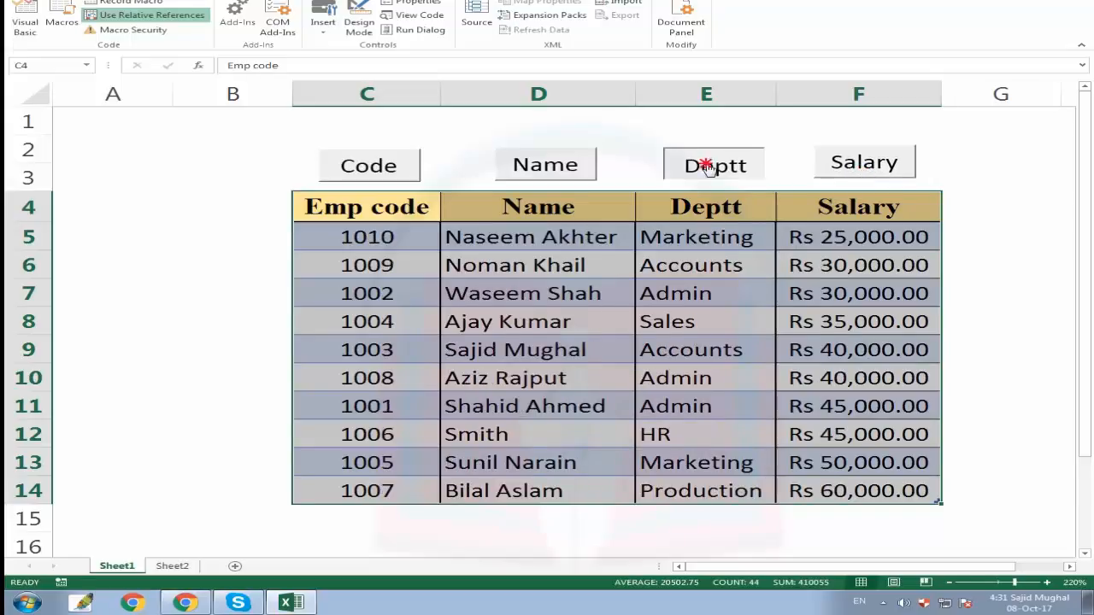
click(534, 172)
click(386, 169)
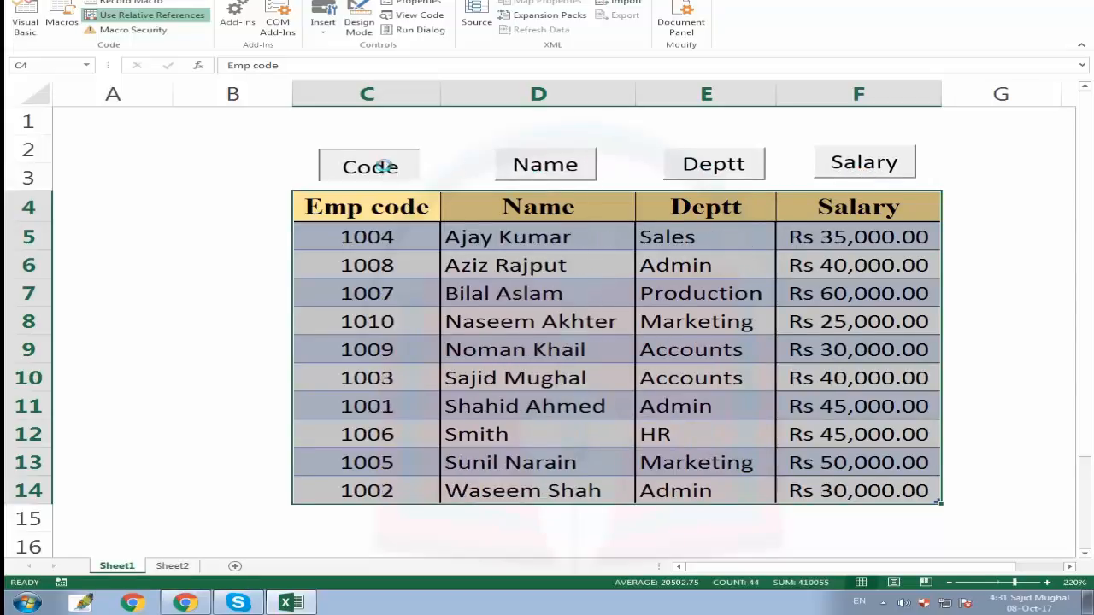
click(545, 169)
click(686, 167)
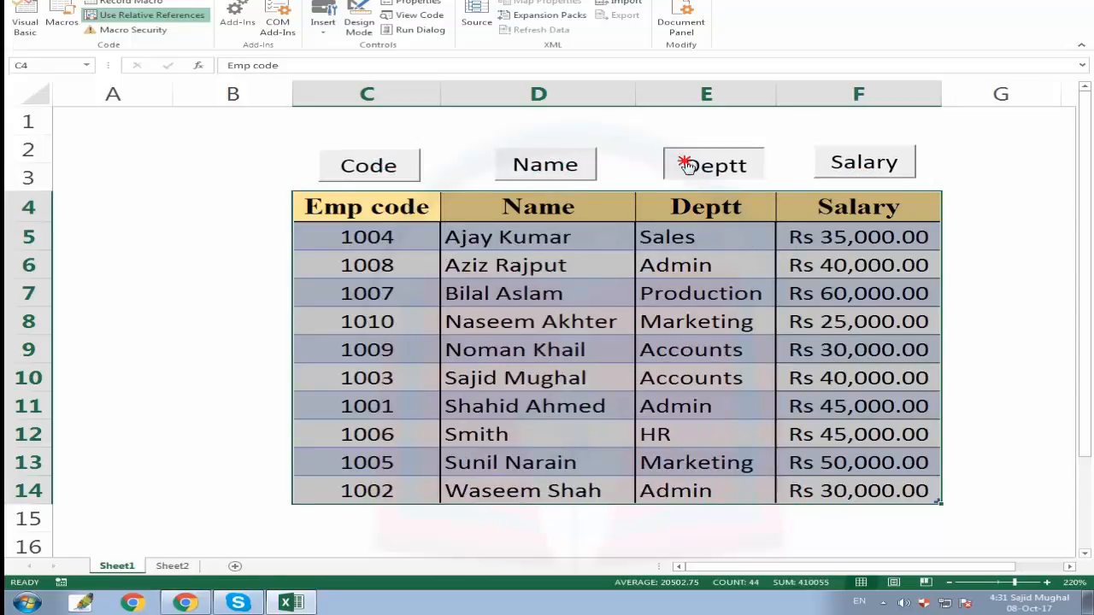
click(546, 171)
click(689, 166)
click(472, 319)
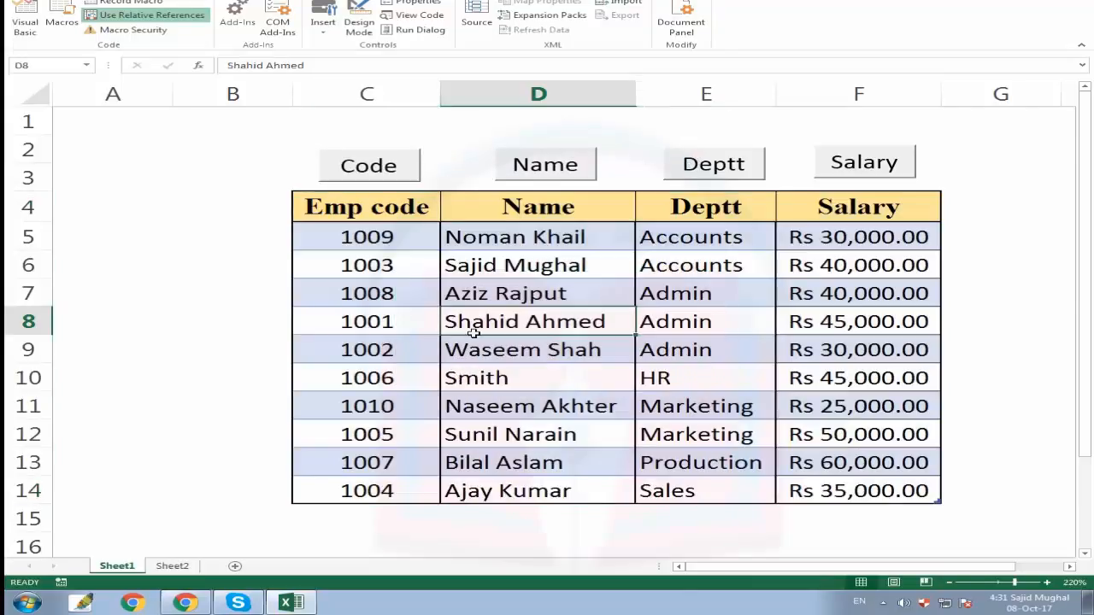
Enter a new employee's code in the first empty row below the table.
click(474, 517)
key(Left)
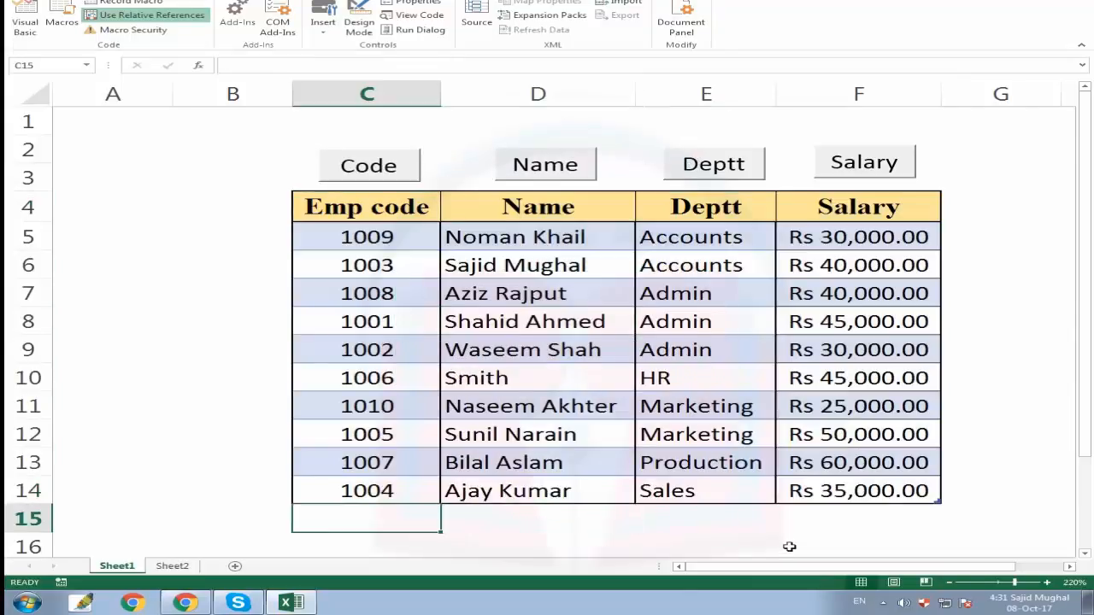
text(1010)
key(Return)
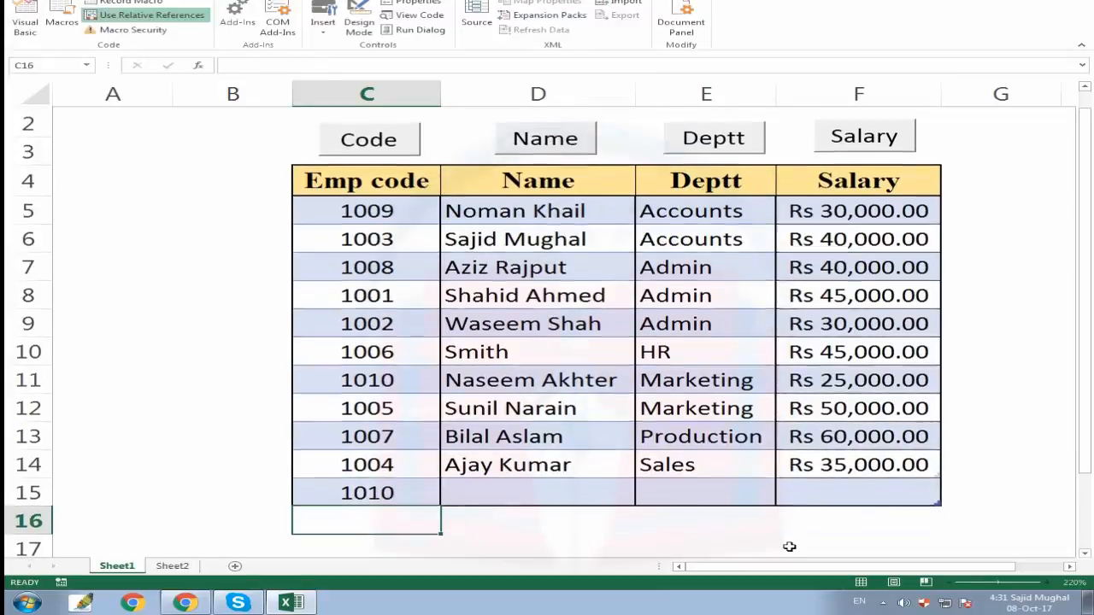
key(Up)
key(Right)
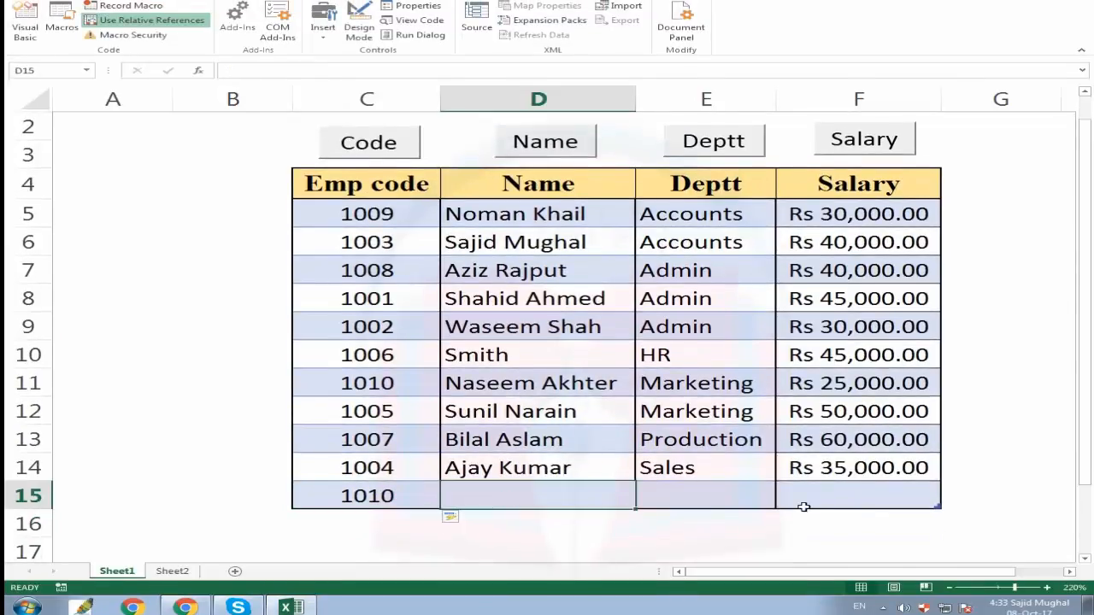
Fill in the new employee's name, department Sales and salary 20,000 in the same row.
text(Sohal)
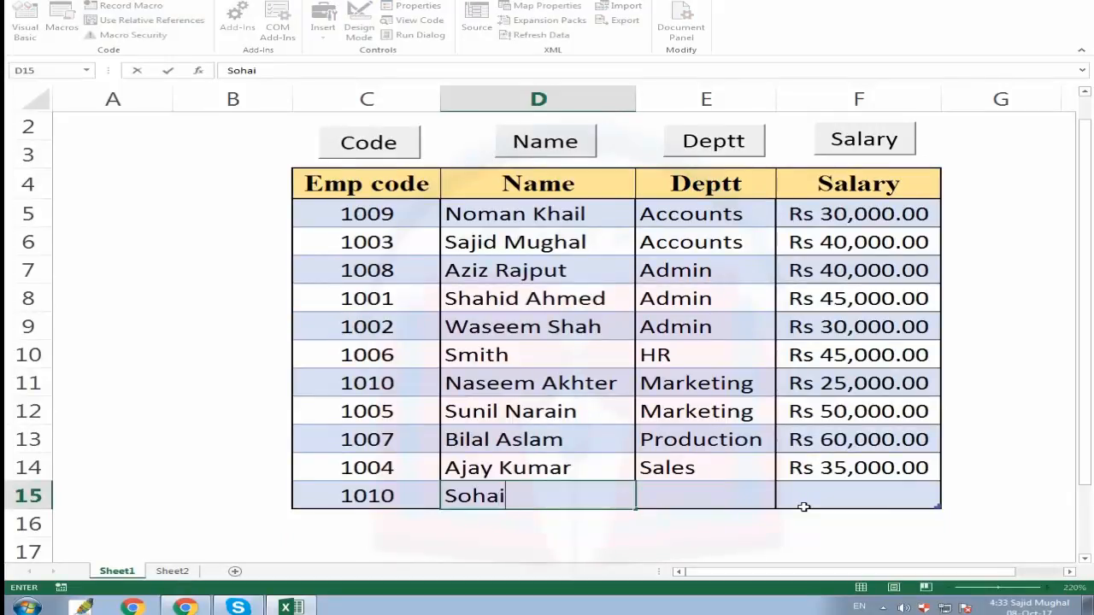
text(l Ahed)
key(BackSpace)
key(BackSpace)
text(med)
key(Tab)
text(SA)
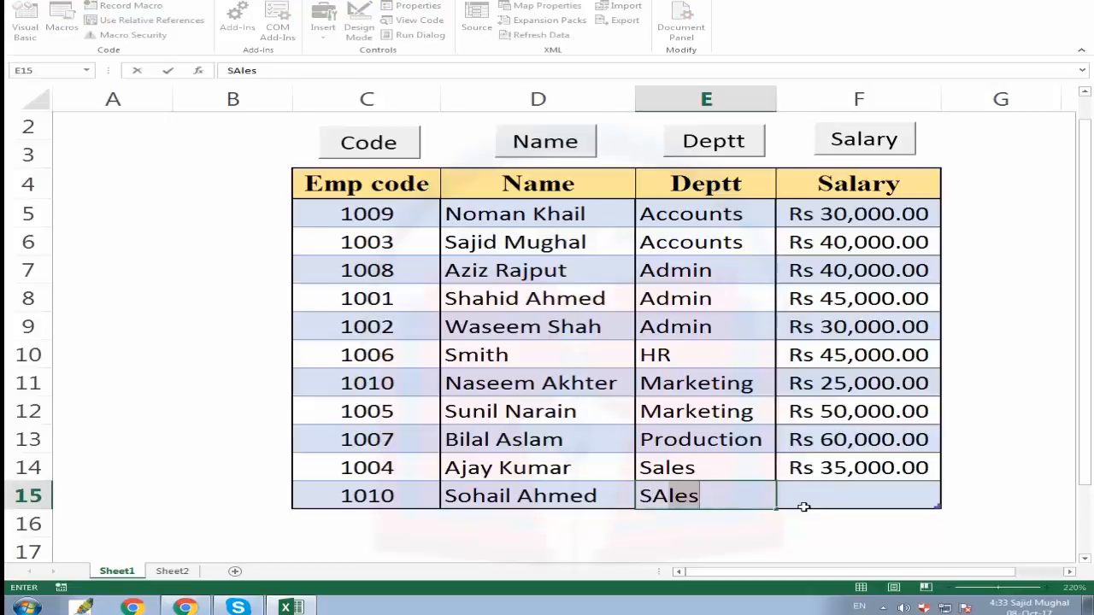
key(Tab)
text(2)
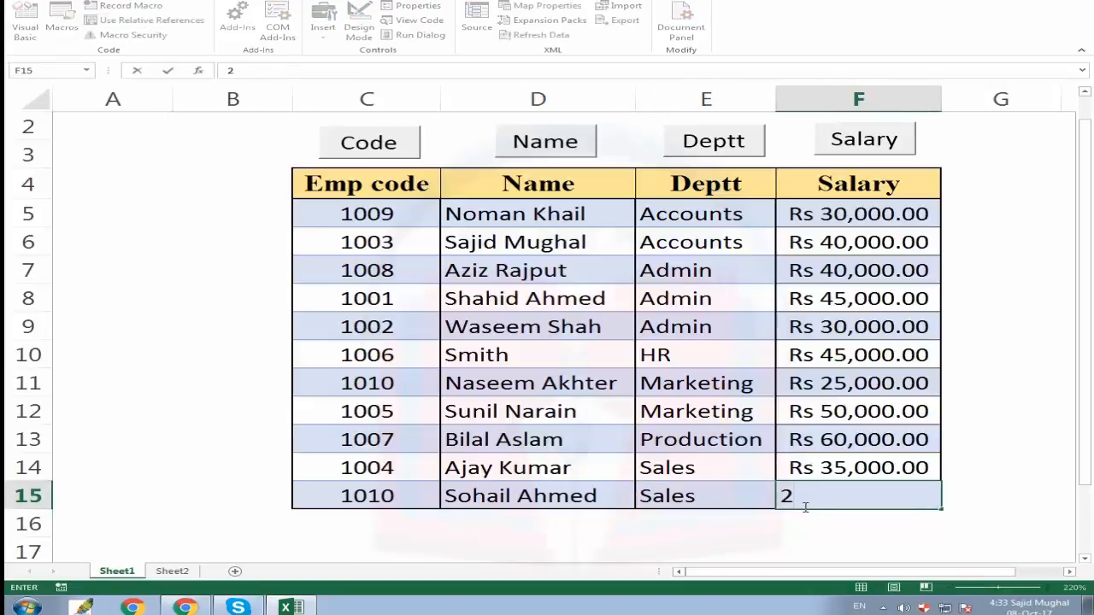
text(0,000)
key(Return)
click(804, 506)
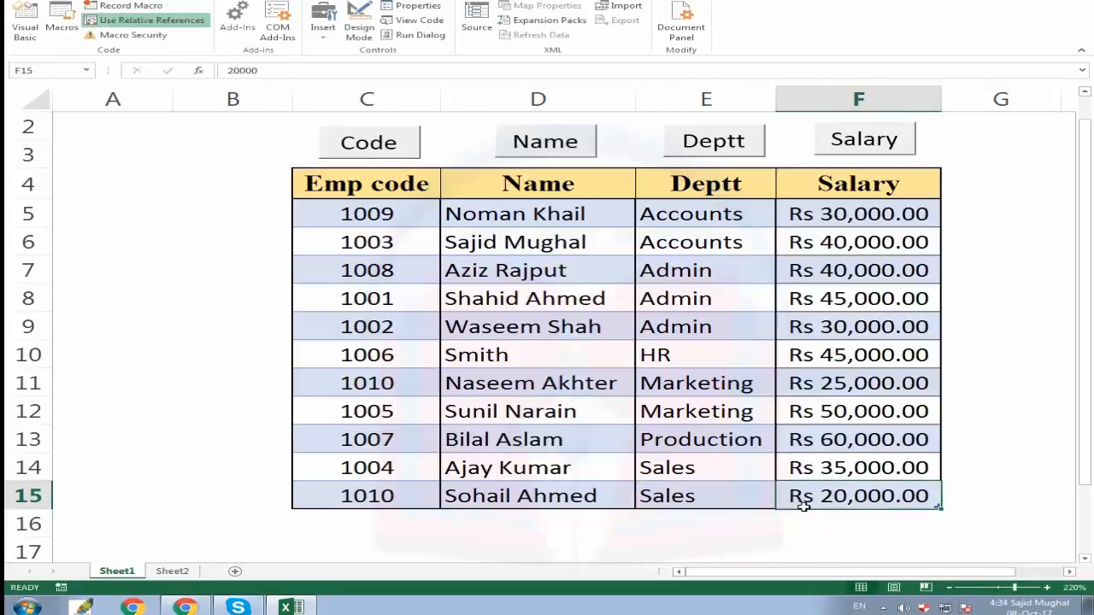
Run each of the four sort buttons again to check the new row is included.
click(385, 188)
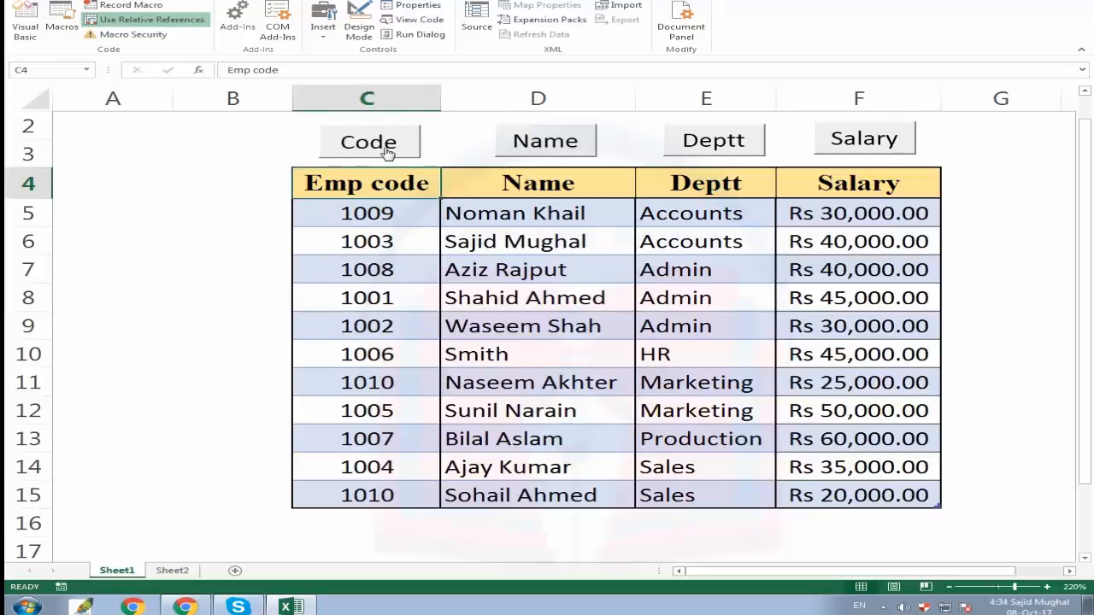
click(384, 145)
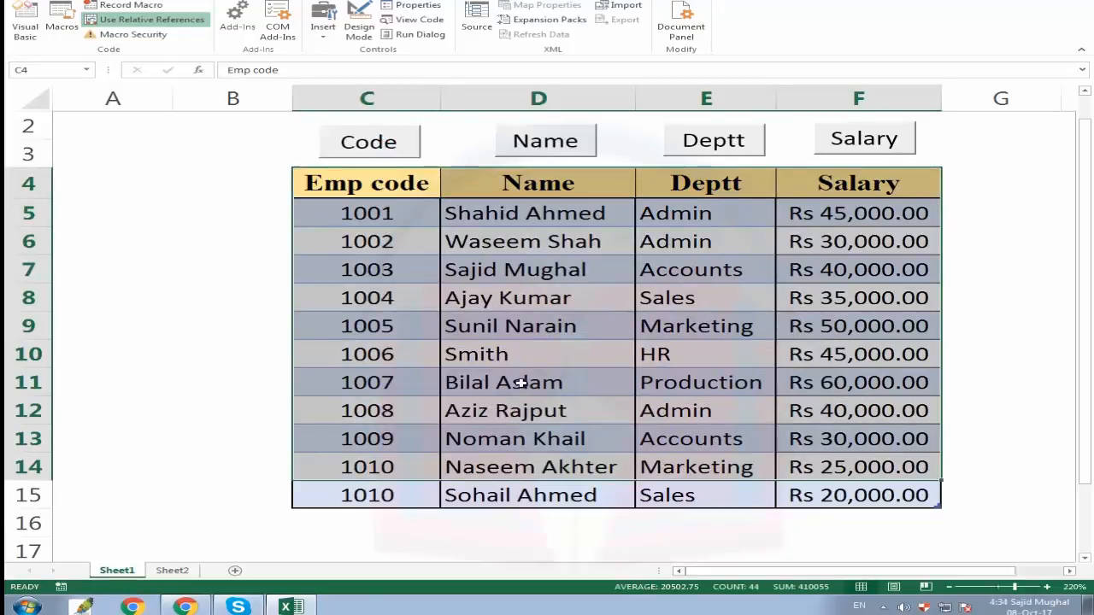
click(539, 146)
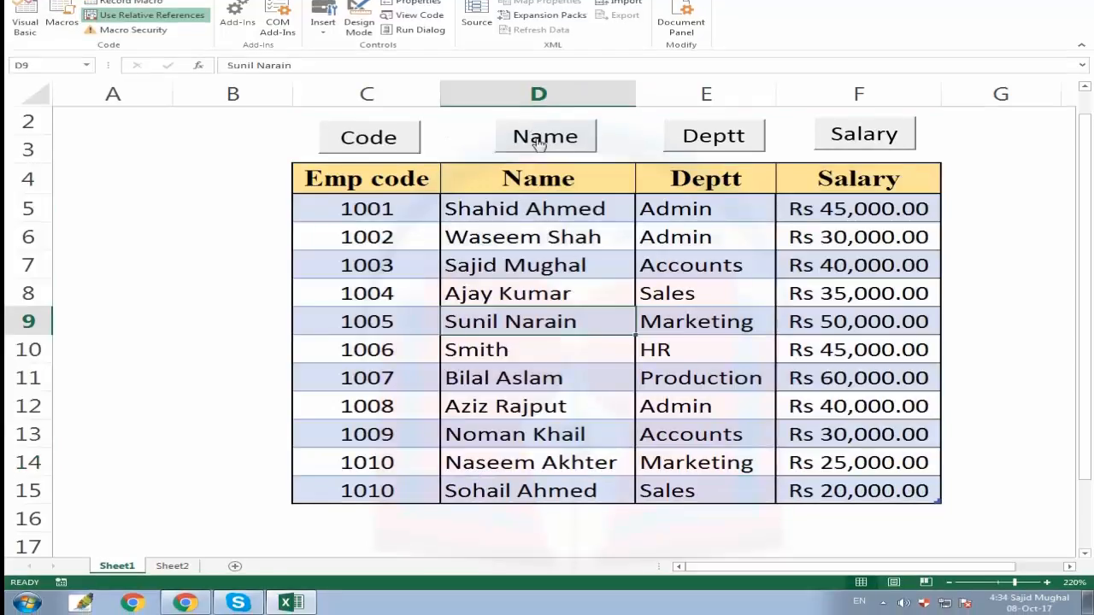
click(543, 139)
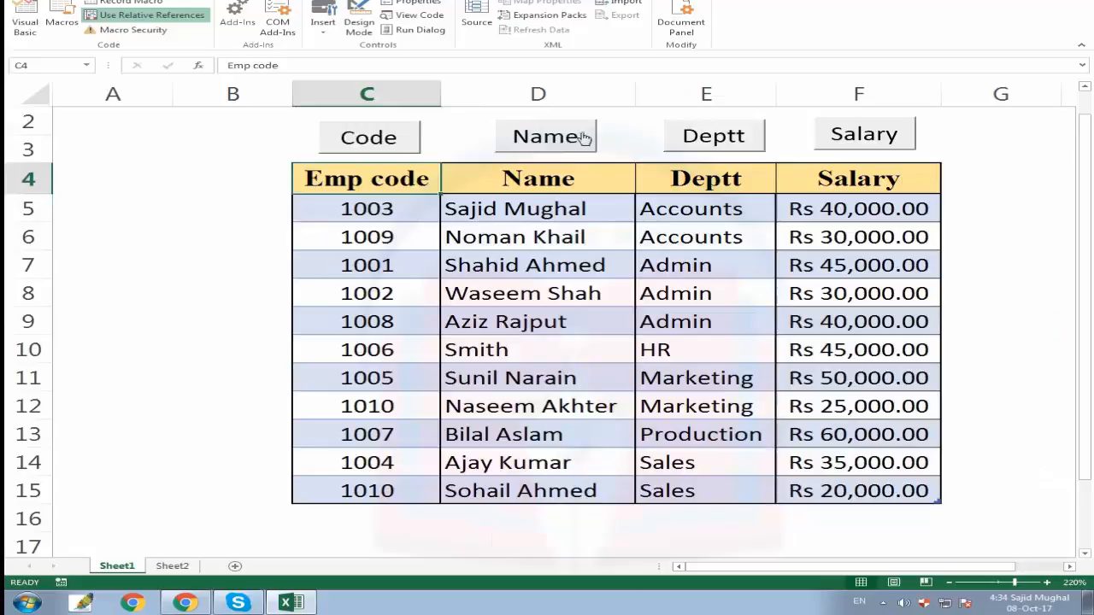
click(557, 137)
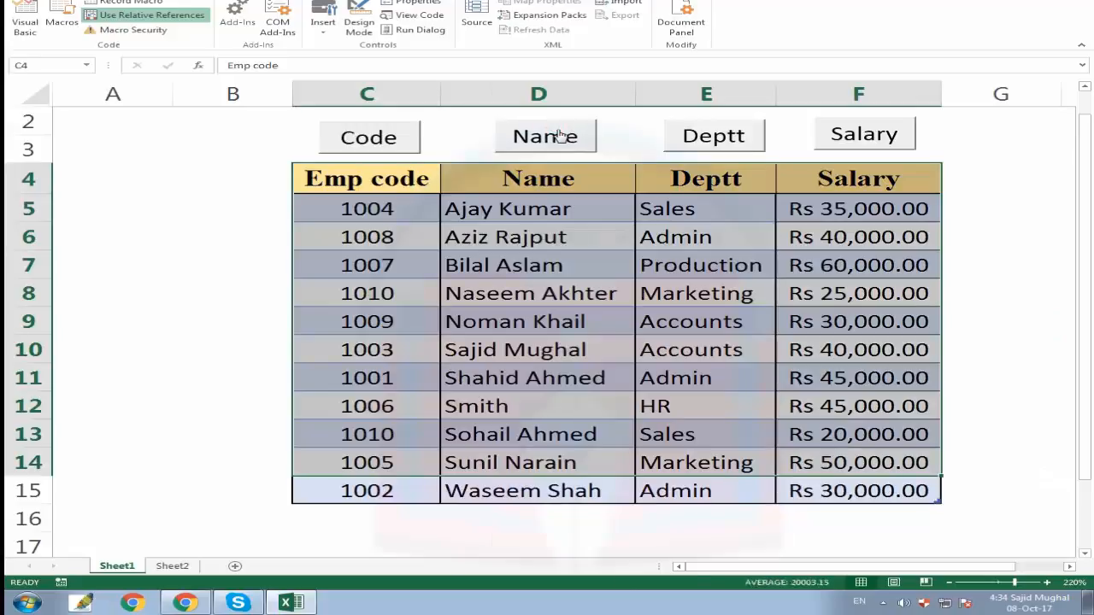
click(735, 139)
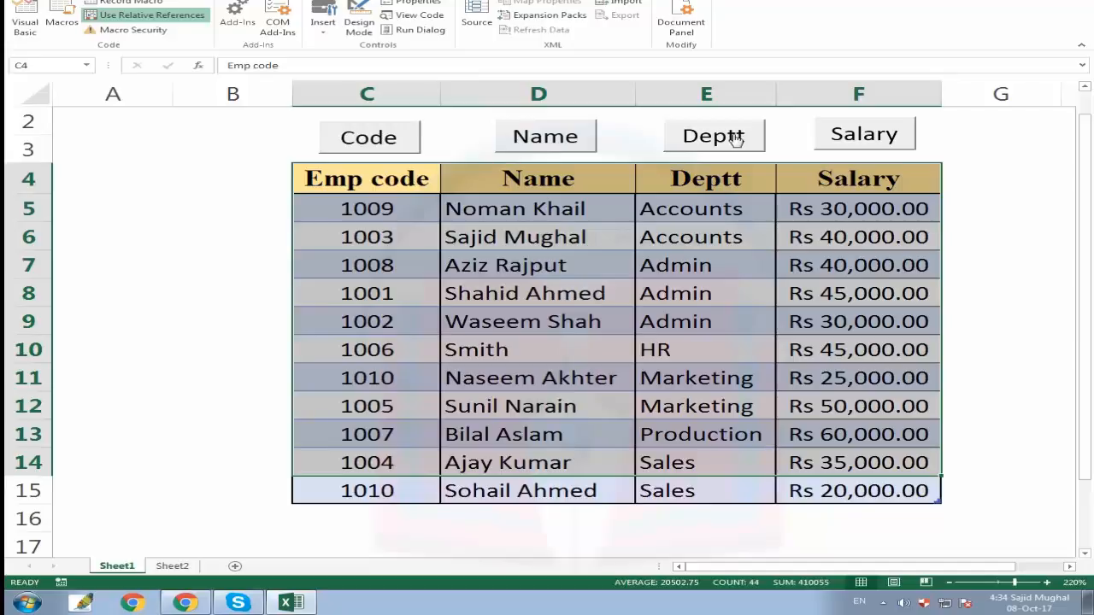
click(863, 137)
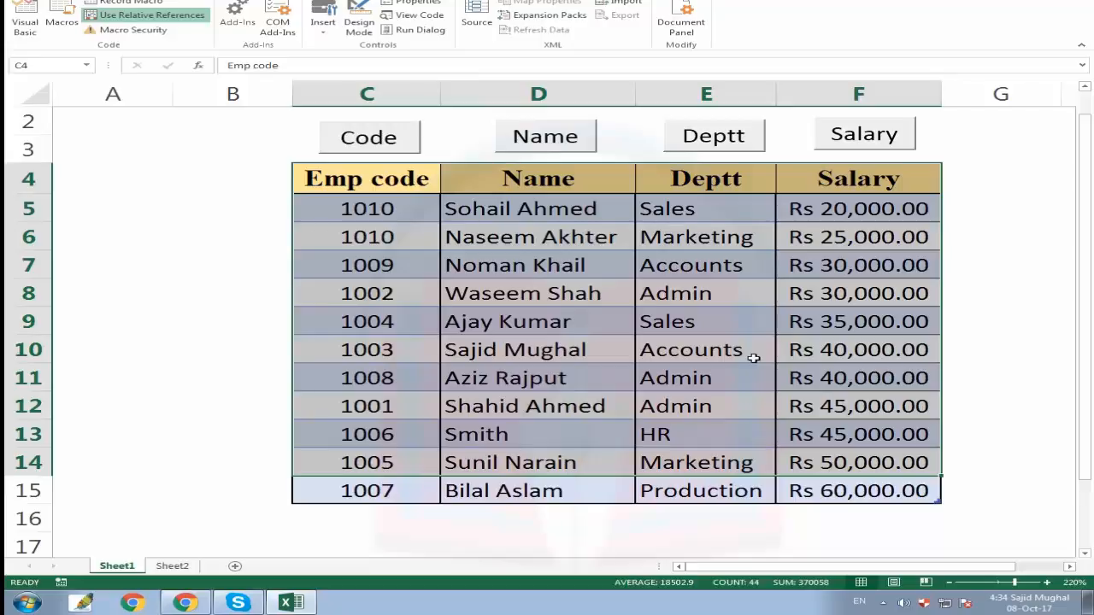
scroll(753, 358, up, 1)
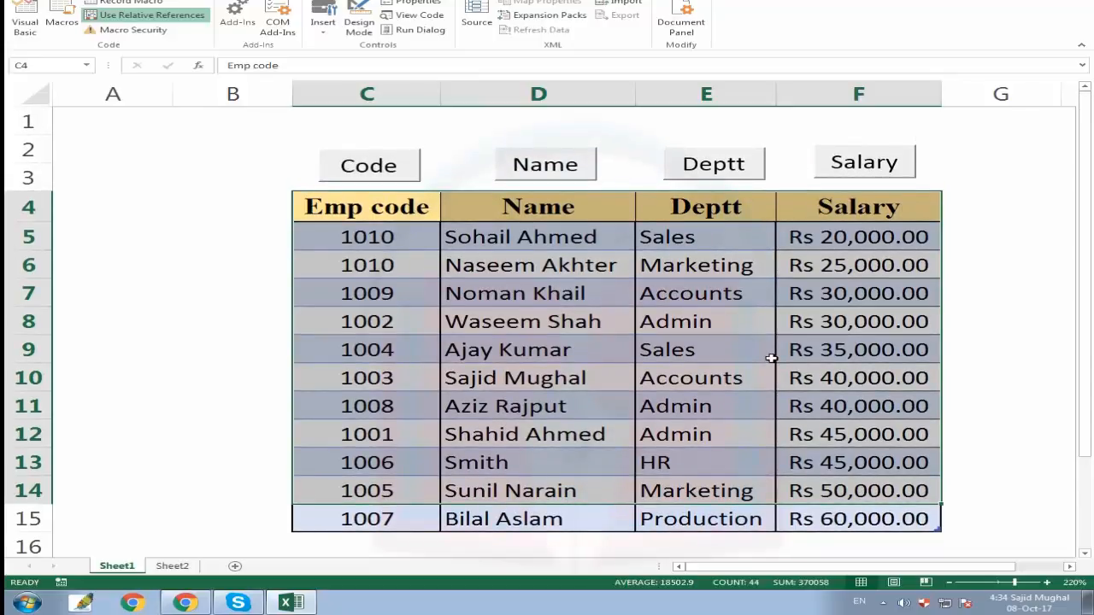